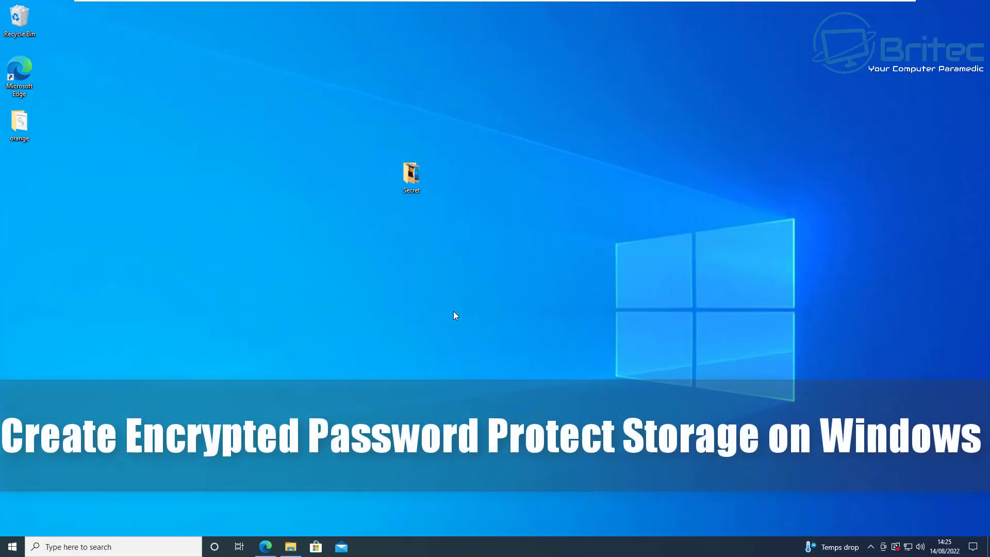
# Step: Drag the Secret folder toward the screen centre and open it to show its video files
pyautogui.moveTo(421, 179); pyautogui.dragTo(500, 232)
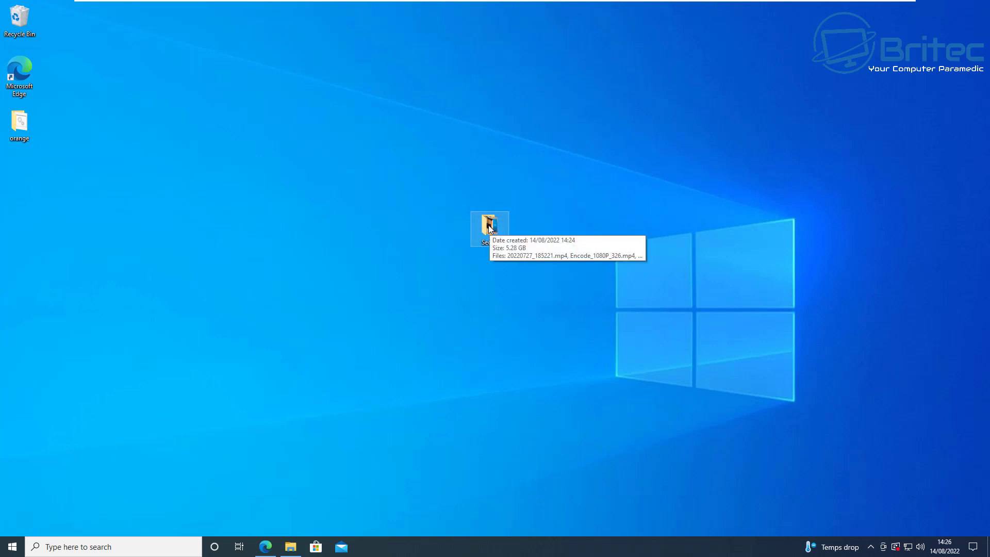
pyautogui.doubleClick(489, 229)
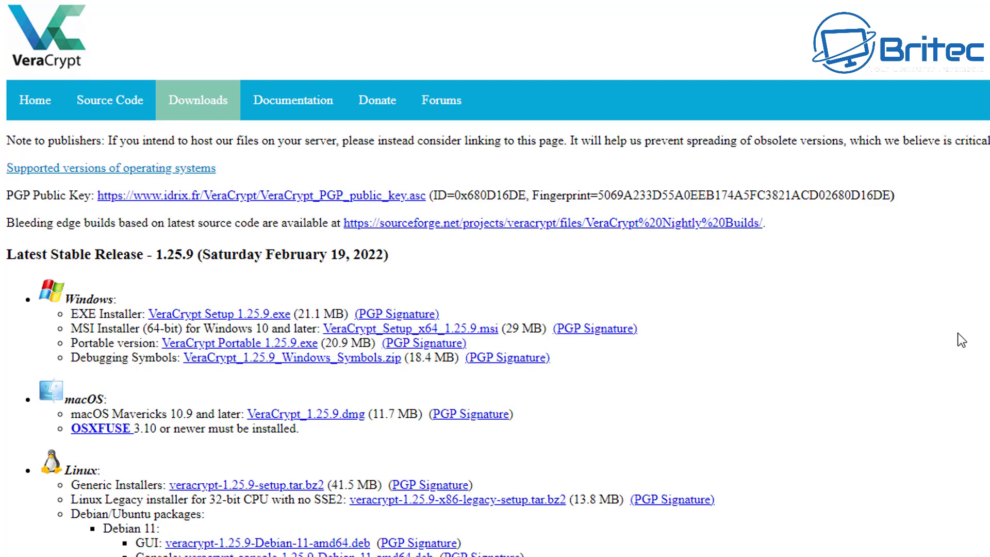
# Step: Download VeraCrypt Setup 1.25.9.exe and locate it in the Downloads folder
pyautogui.click(218, 318)
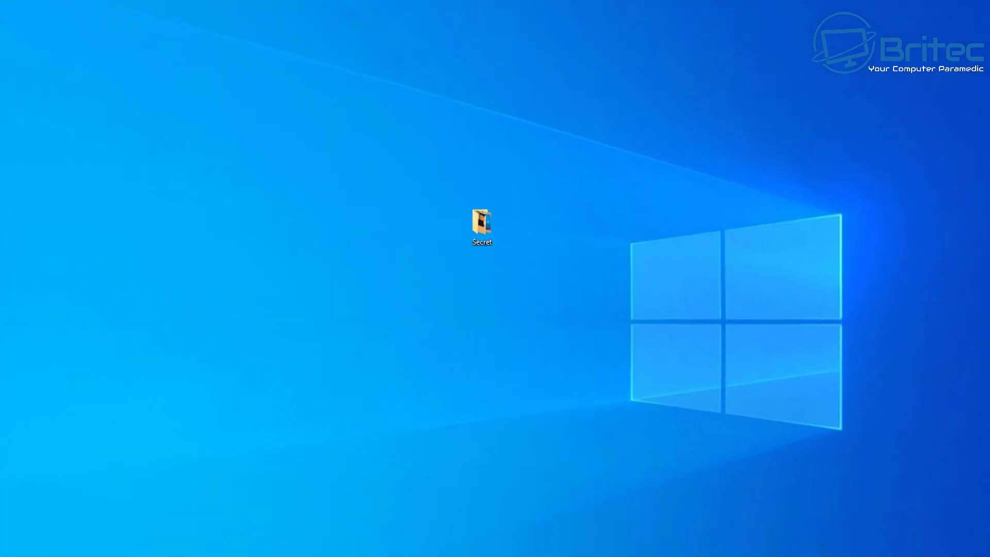
pyautogui.press('super+e')
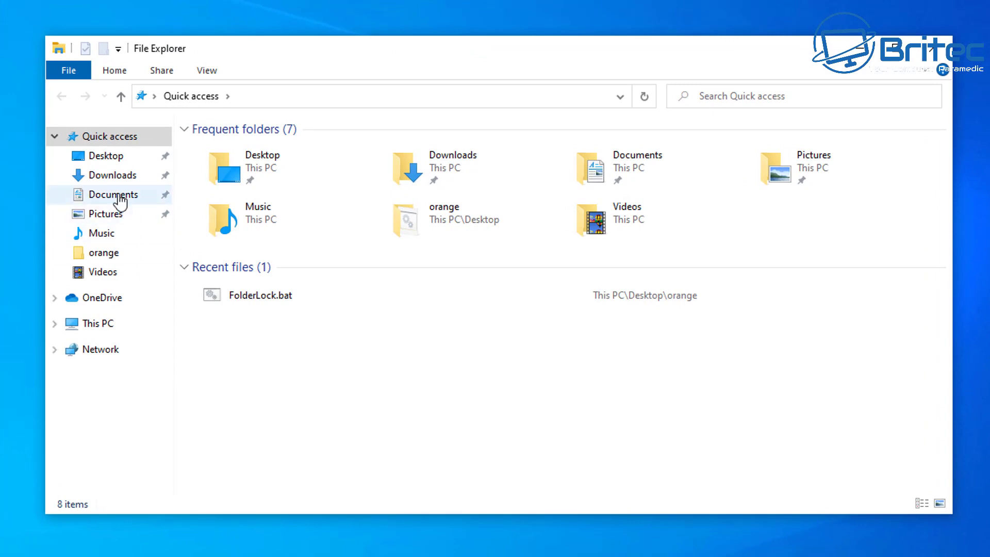
pyautogui.click(113, 176)
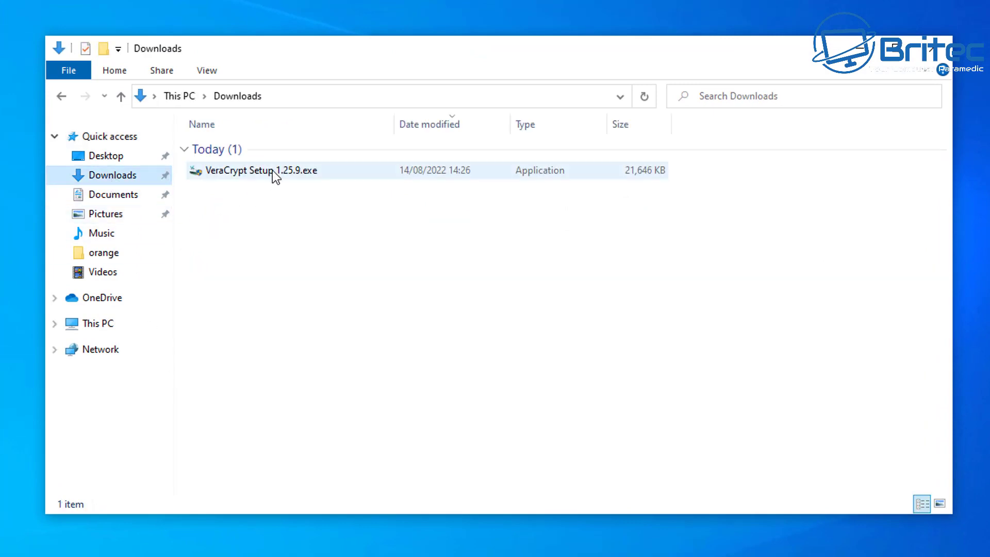
pyautogui.click(272, 170)
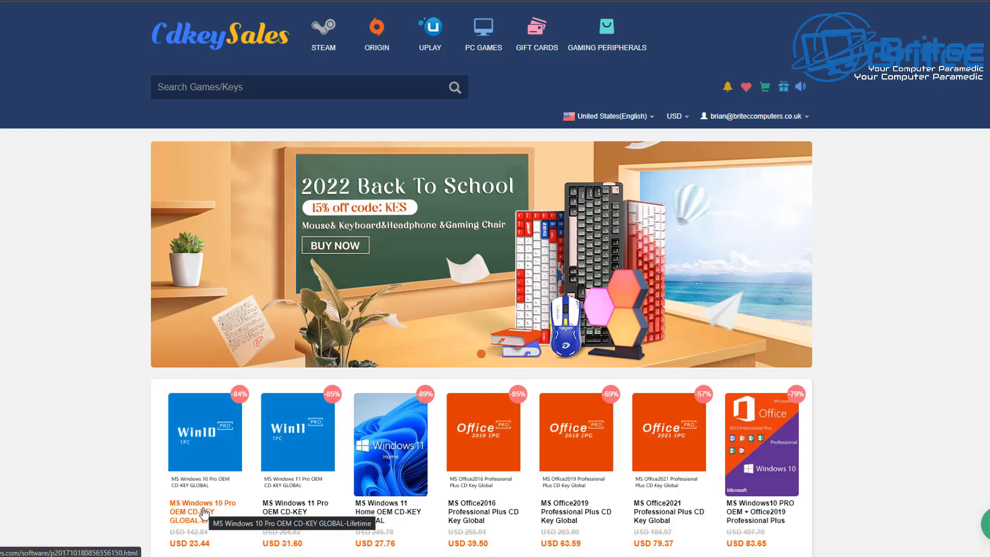
# Step: Buy the Windows 10 Pro key and apply the promo code BR09
pyautogui.click(204, 513)
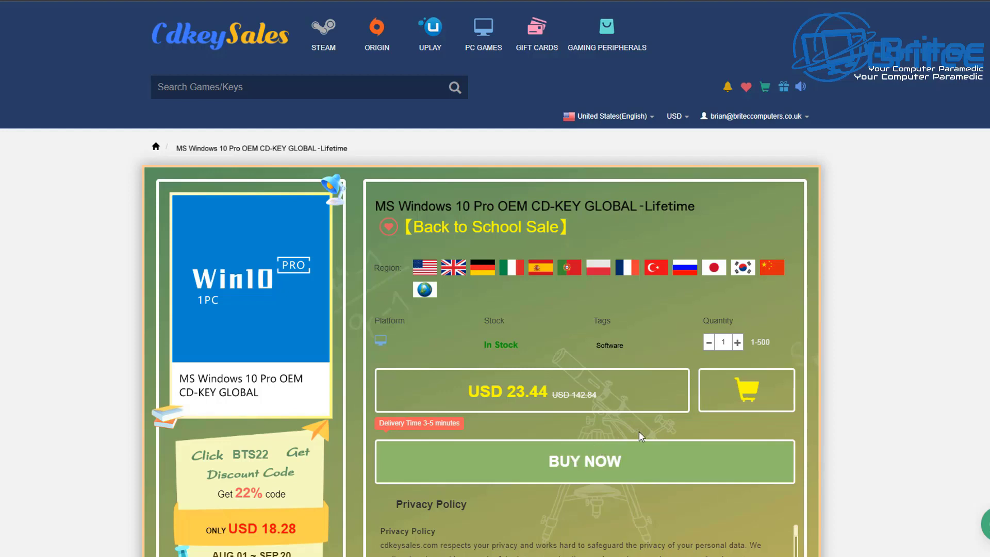
pyautogui.click(583, 466)
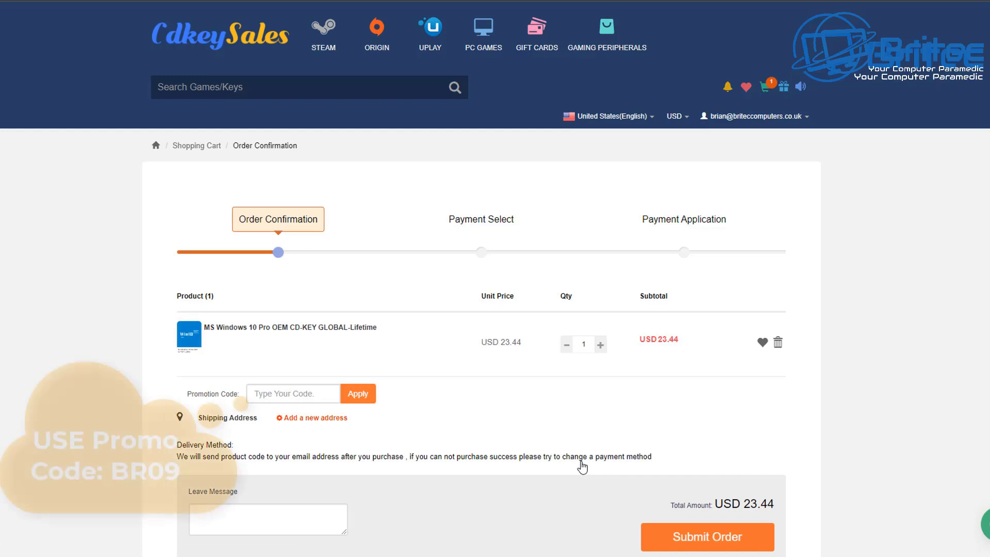
pyautogui.click(268, 394)
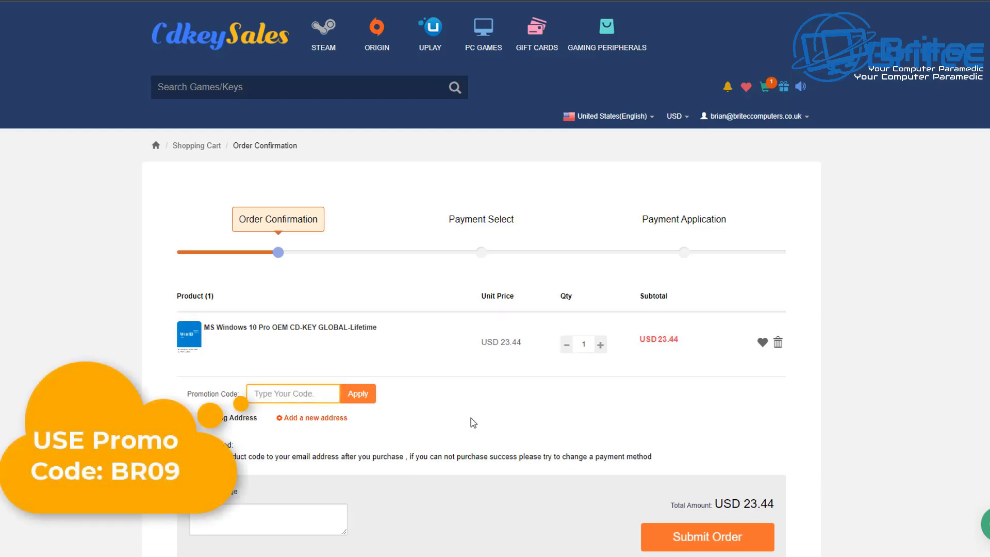
pyautogui.write('BR09')
pyautogui.click(369, 395)
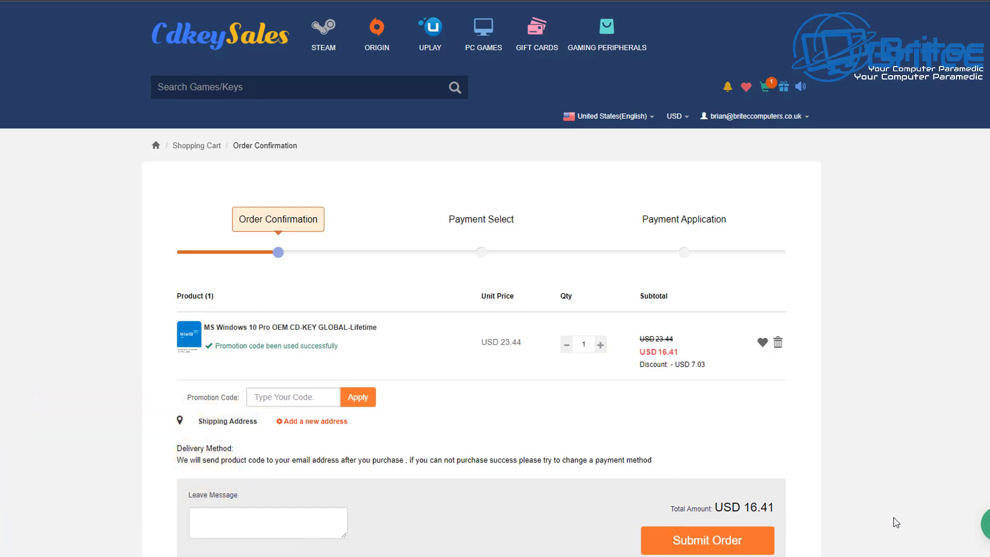
# Step: Switch prices to GBP, submit the order with PayPal, then launch the VeraCrypt installer
pyautogui.click(688, 120)
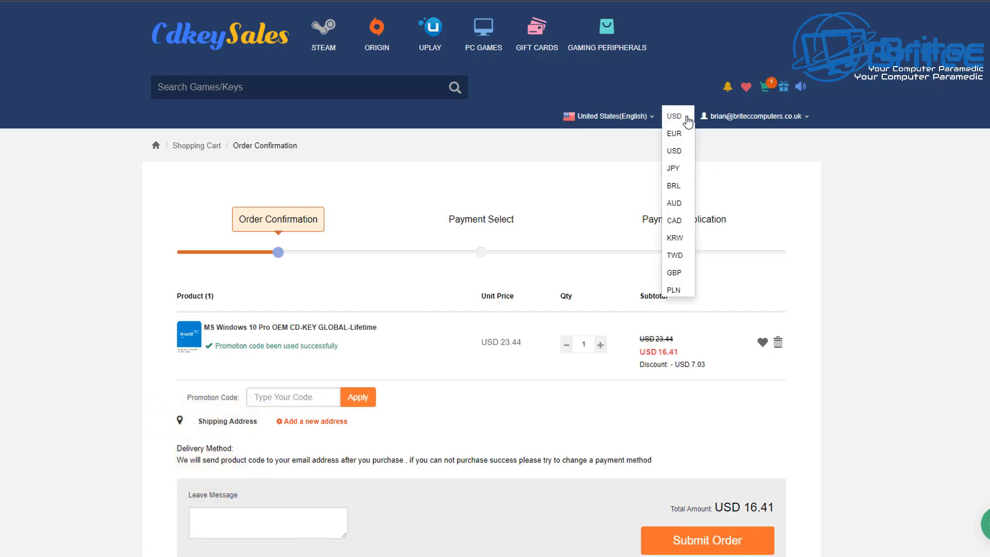
pyautogui.click(678, 274)
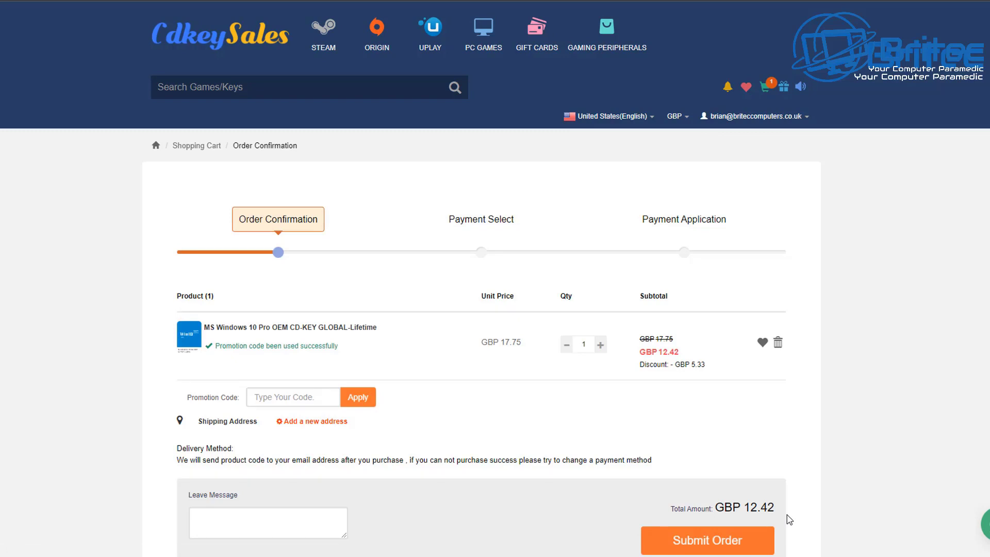
pyautogui.click(734, 551)
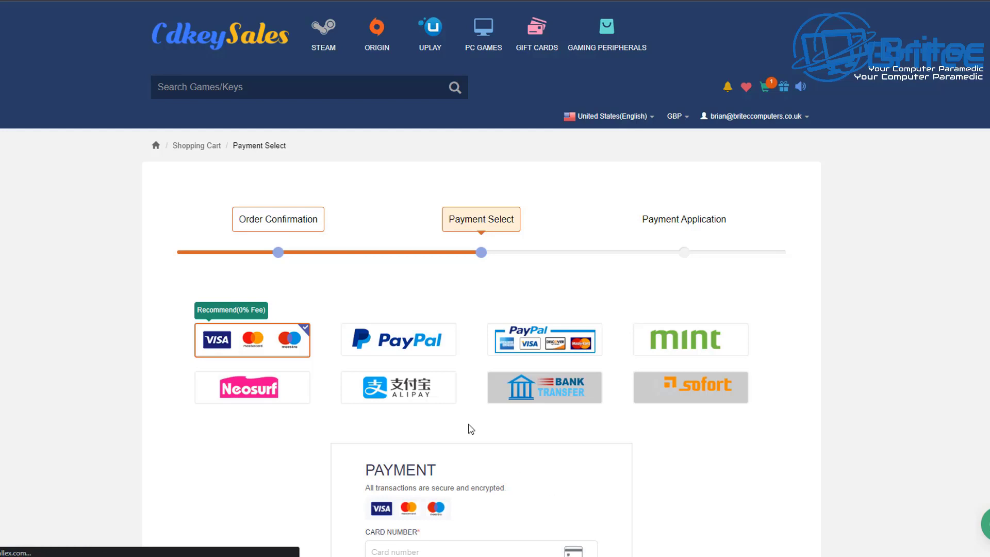
pyautogui.click(411, 354)
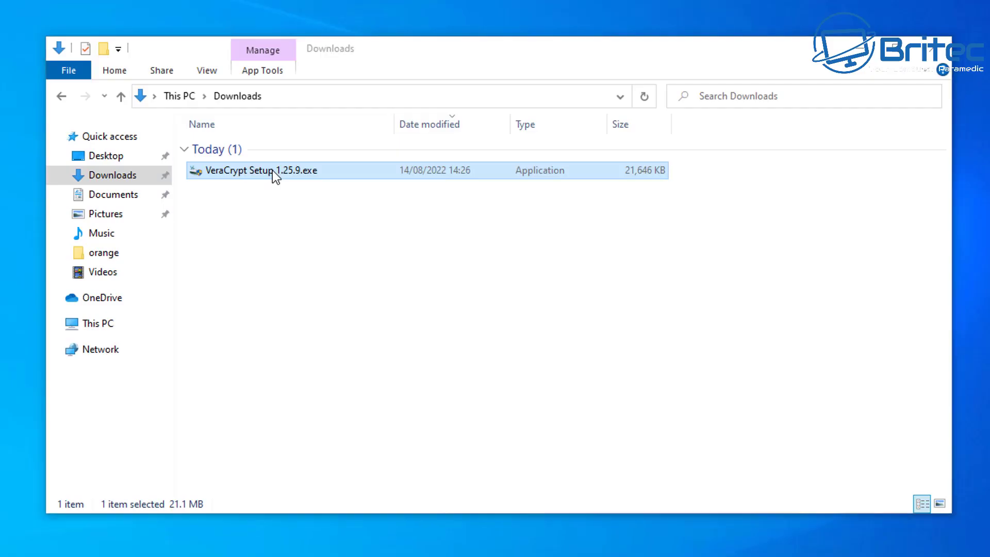
pyautogui.doubleClick(272, 170)
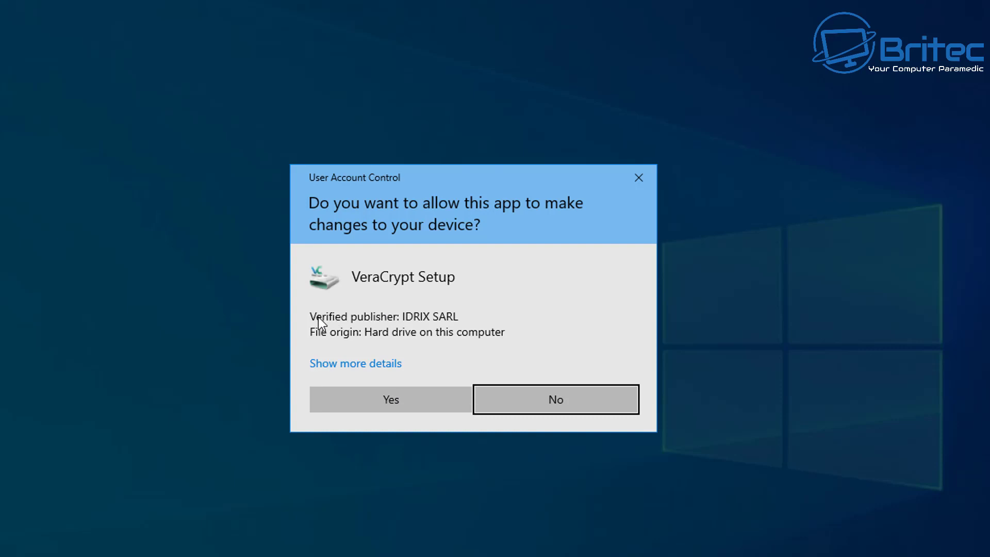
# Step: Allow the installer, confirm English, accept the license terms and continue to Wizard Mode
pyautogui.click(419, 404)
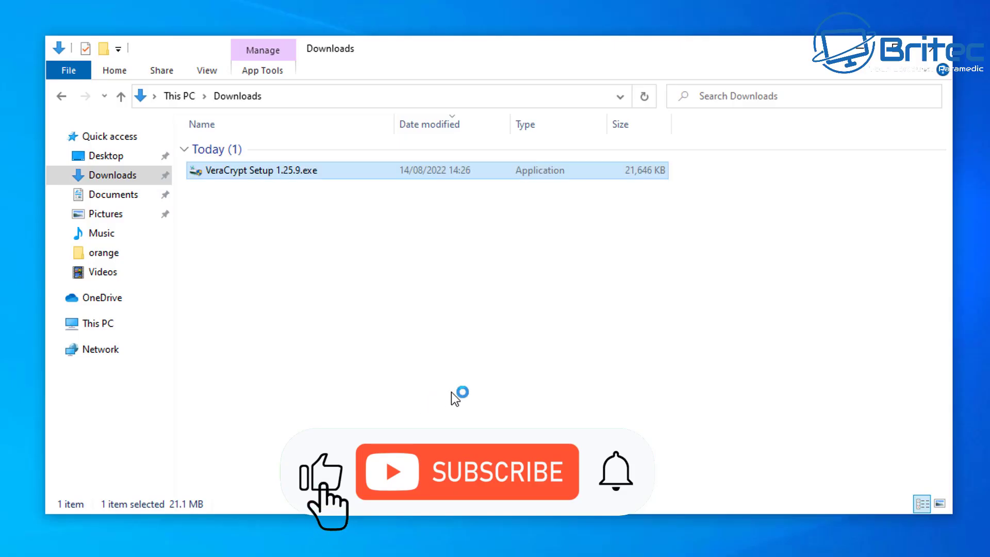
pyautogui.click(865, 52)
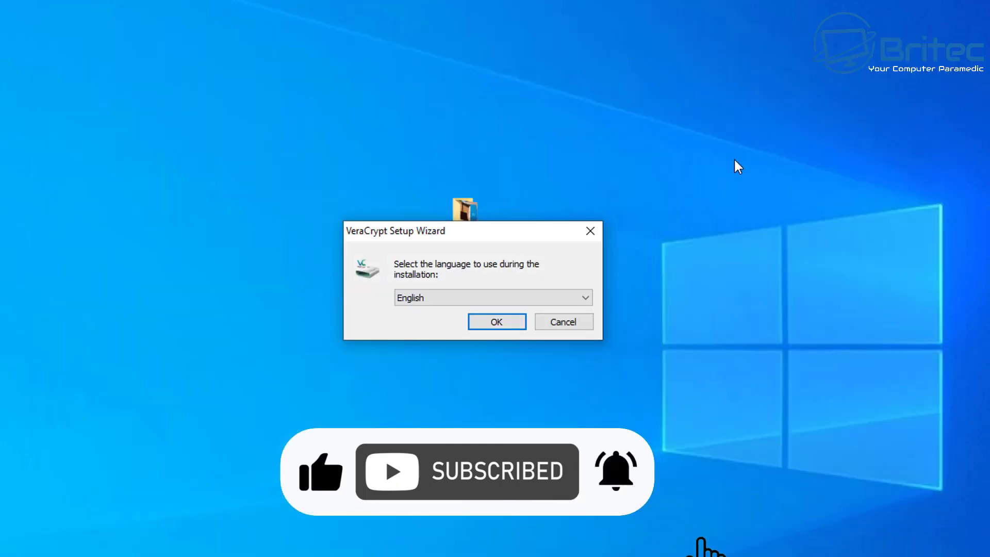
pyautogui.click(499, 326)
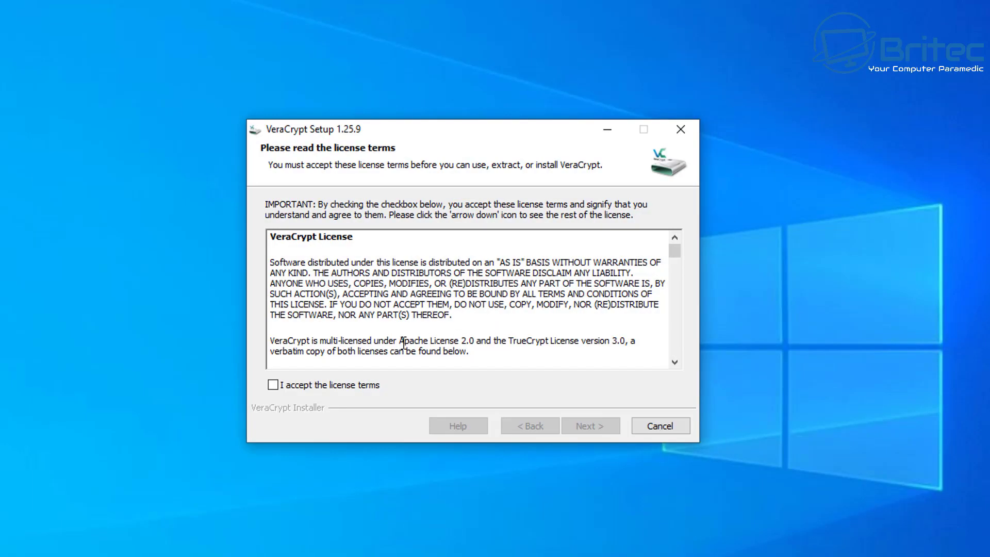
pyautogui.click(295, 390)
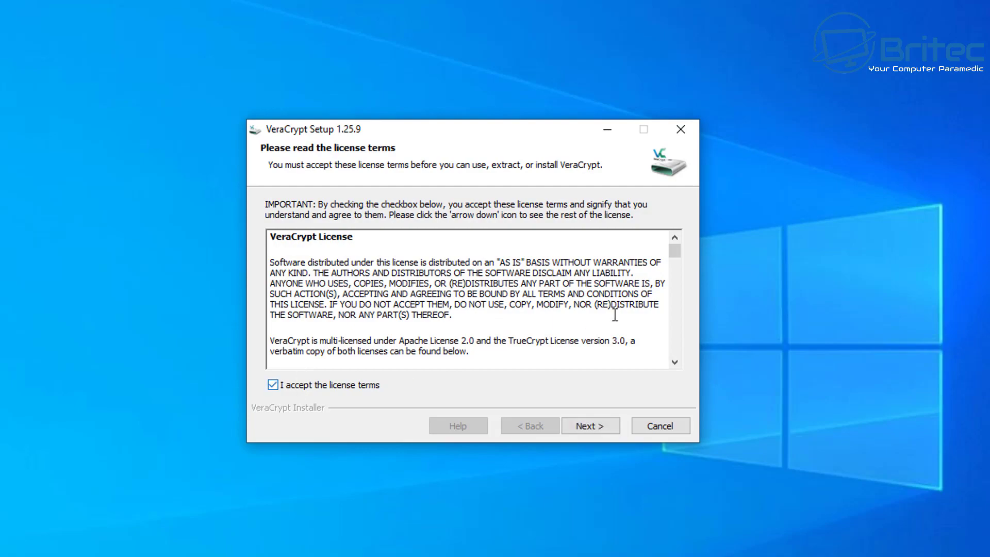
pyautogui.scroll(-5, 676, 289)
pyautogui.moveTo(676, 288); pyautogui.dragTo(679, 372)
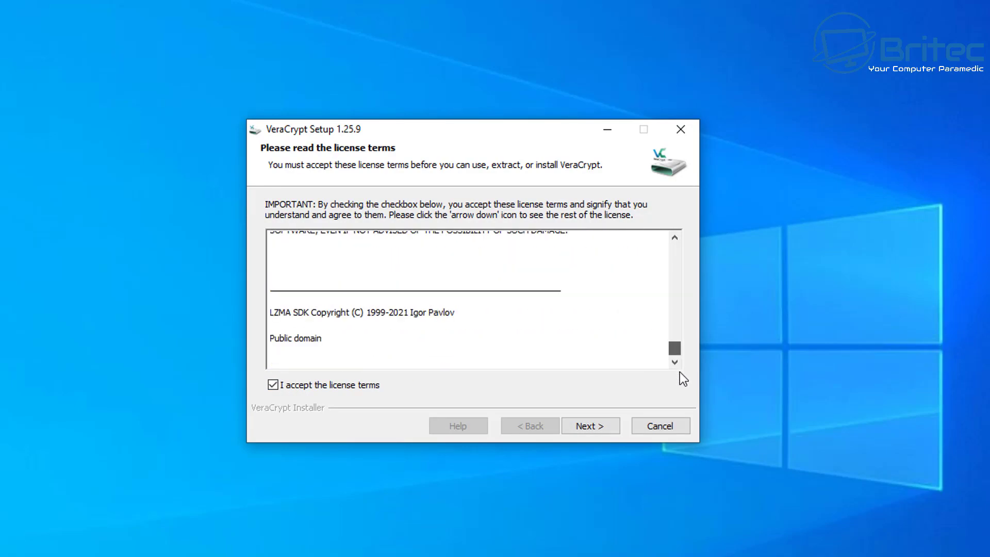
pyautogui.click(586, 426)
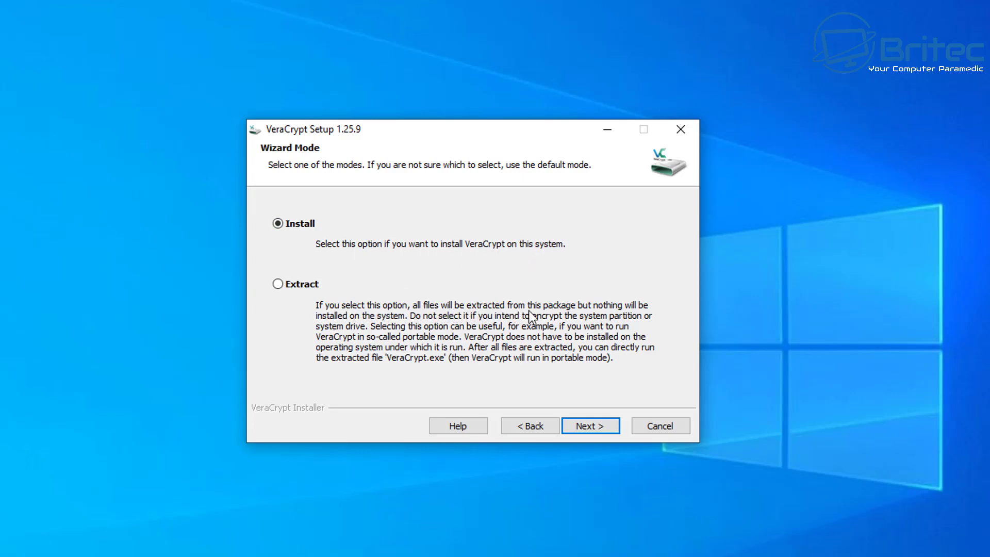
# Step: Install VeraCrypt with the default options, acknowledge the success message and finish
pyautogui.click(584, 426)
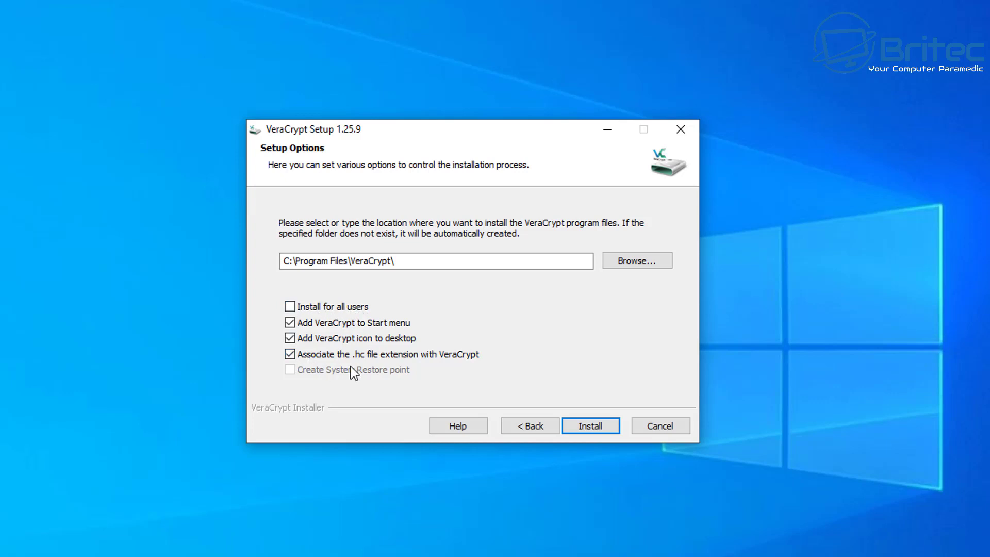
pyautogui.click(591, 425)
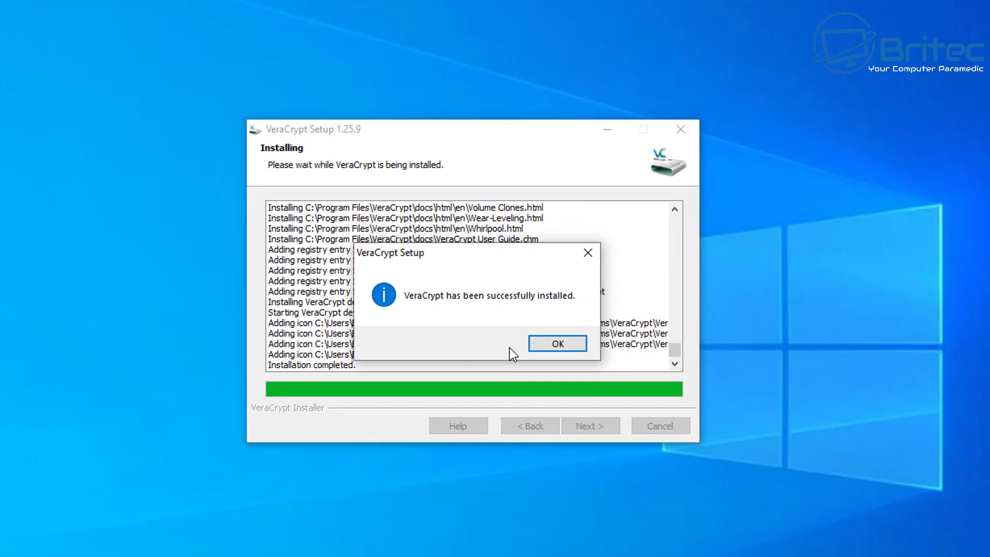
pyautogui.click(552, 348)
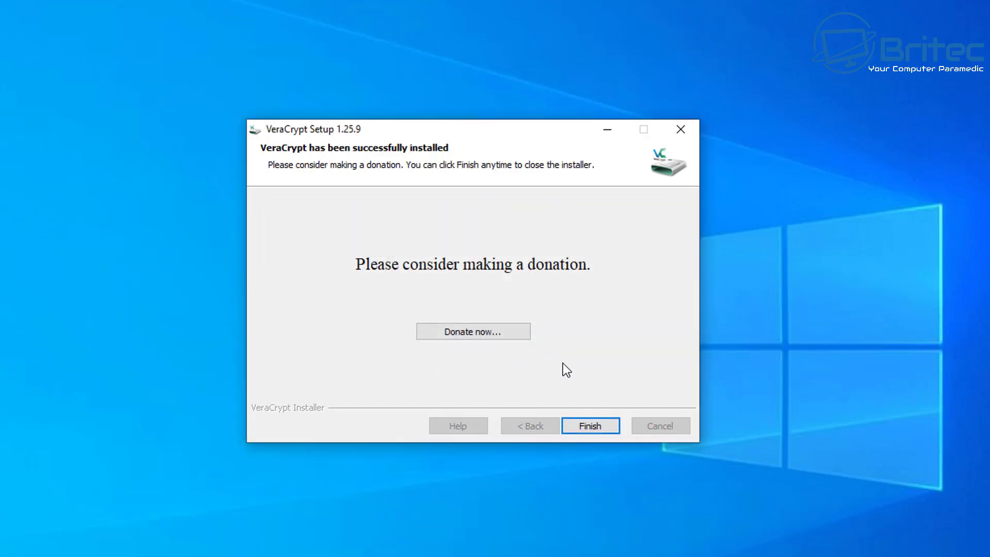
pyautogui.click(593, 425)
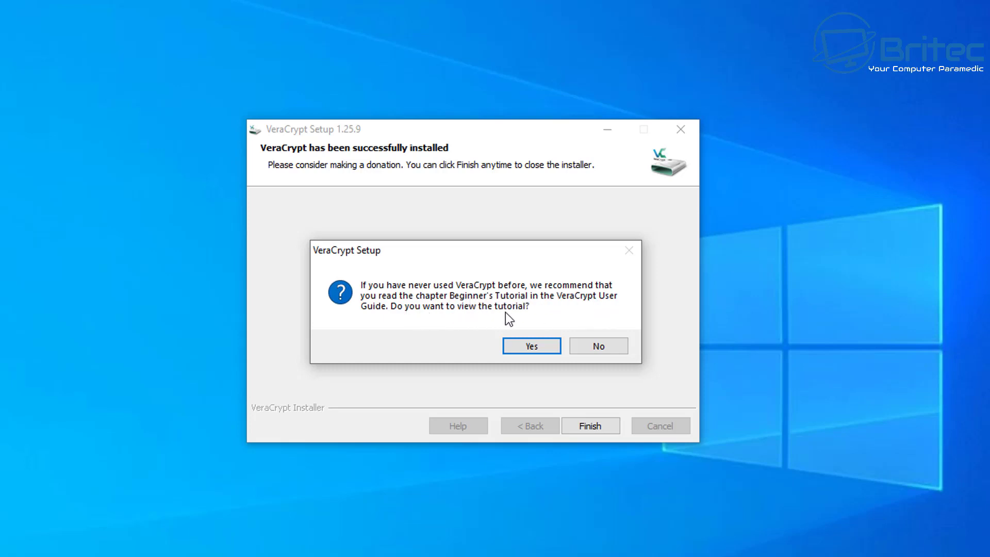
# Step: Decline the offer to view the Beginner's Tutorial
pyautogui.click(594, 351)
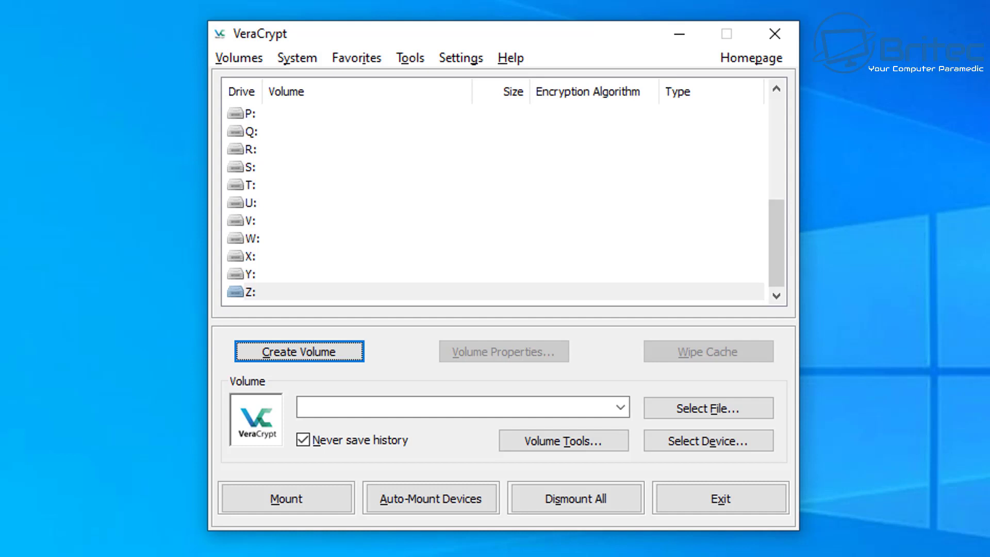
# Step: Start the Volume Creation Wizard from the VeraCrypt main window
pyautogui.click(339, 353)
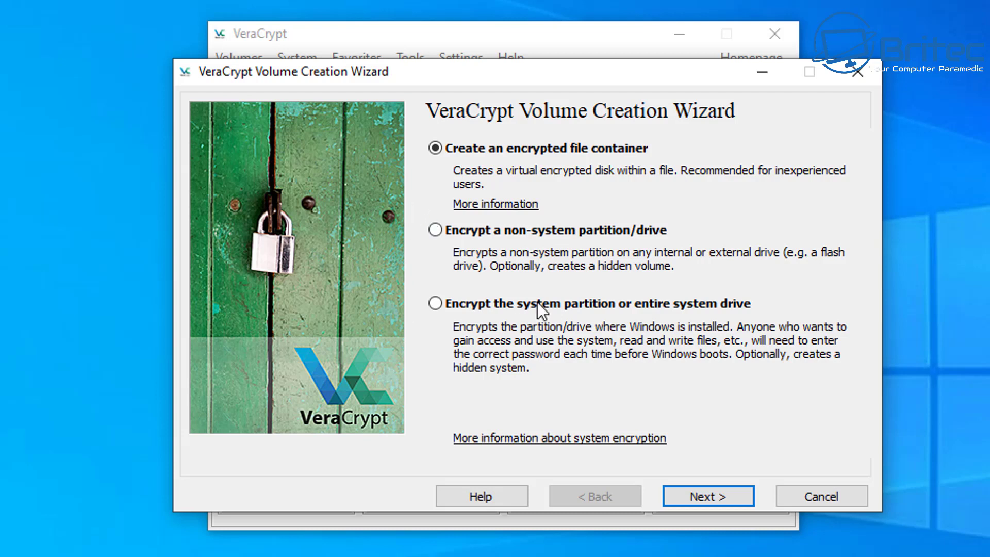
# Step: Choose a standard encrypted file container and bring up the save-location chooser
pyautogui.click(734, 493)
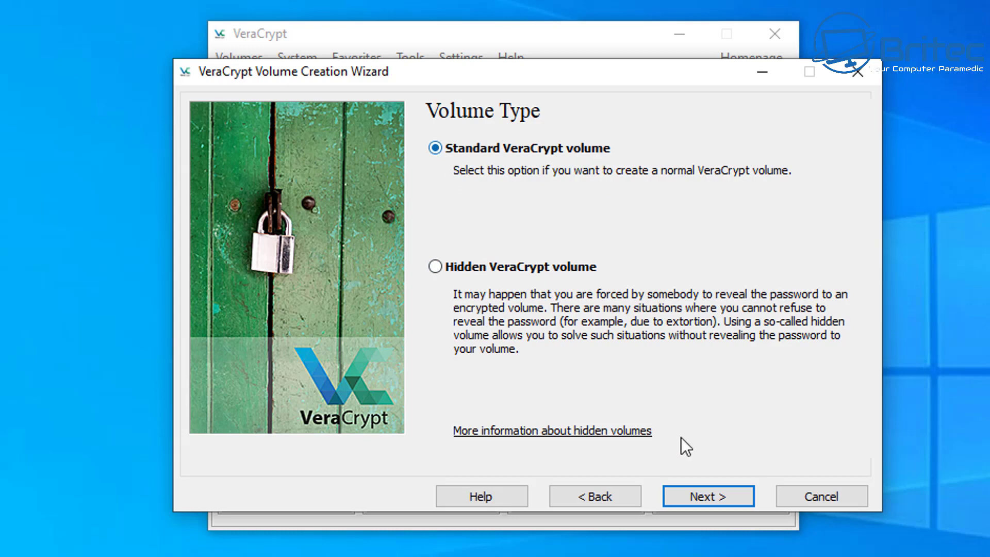
pyautogui.click(741, 493)
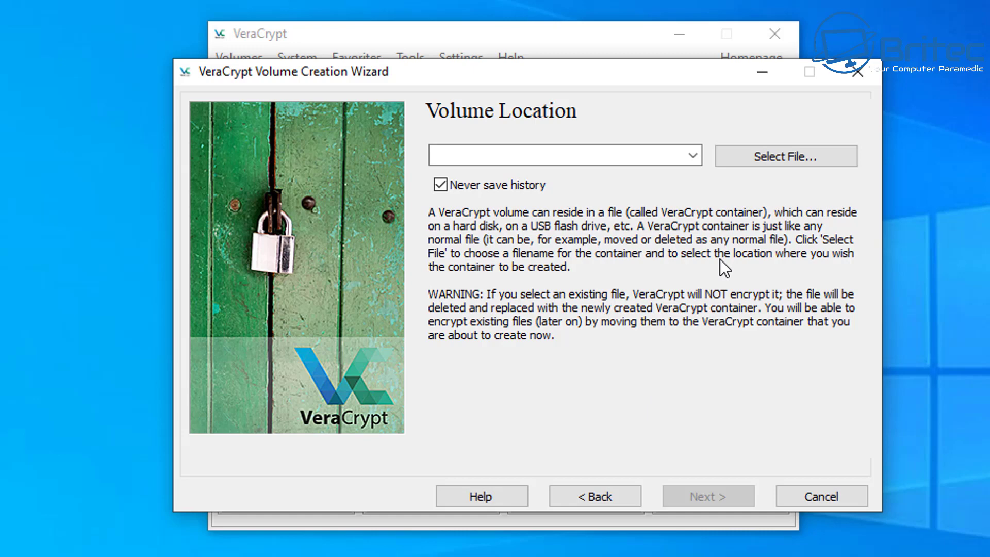
pyautogui.click(774, 156)
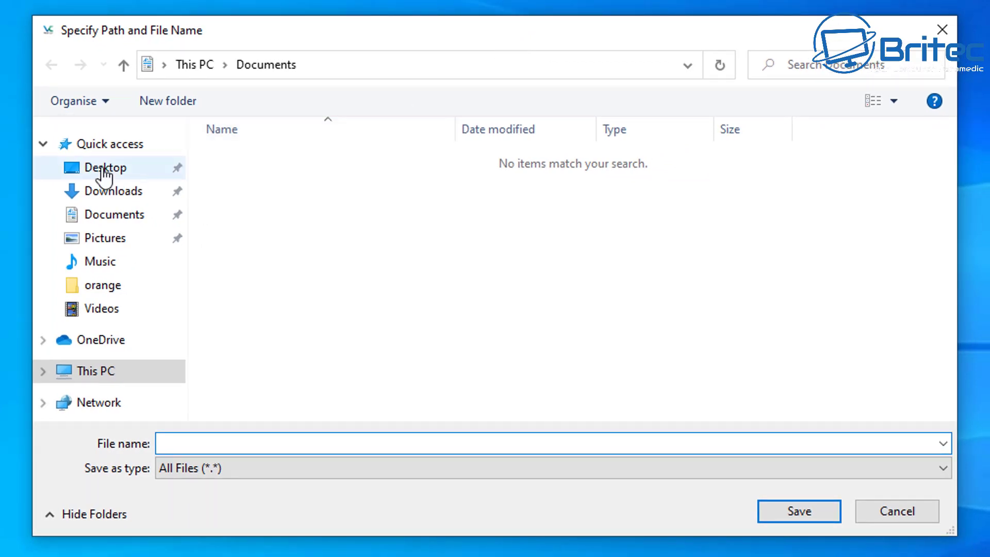
# Step: Save the container as 'hidden' on the Desktop and advance to Encryption Options
pyautogui.click(108, 161)
pyautogui.click(185, 441)
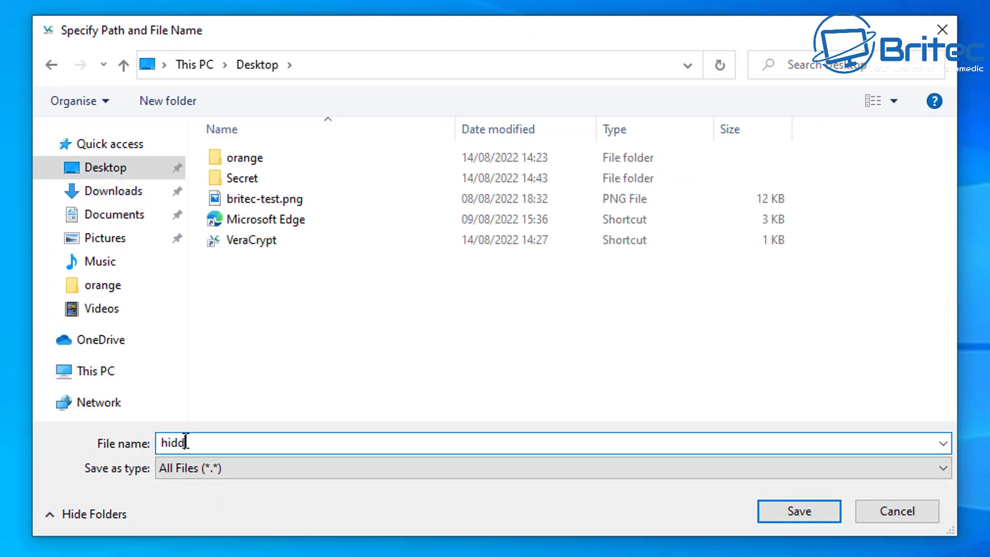
pyautogui.click(805, 509)
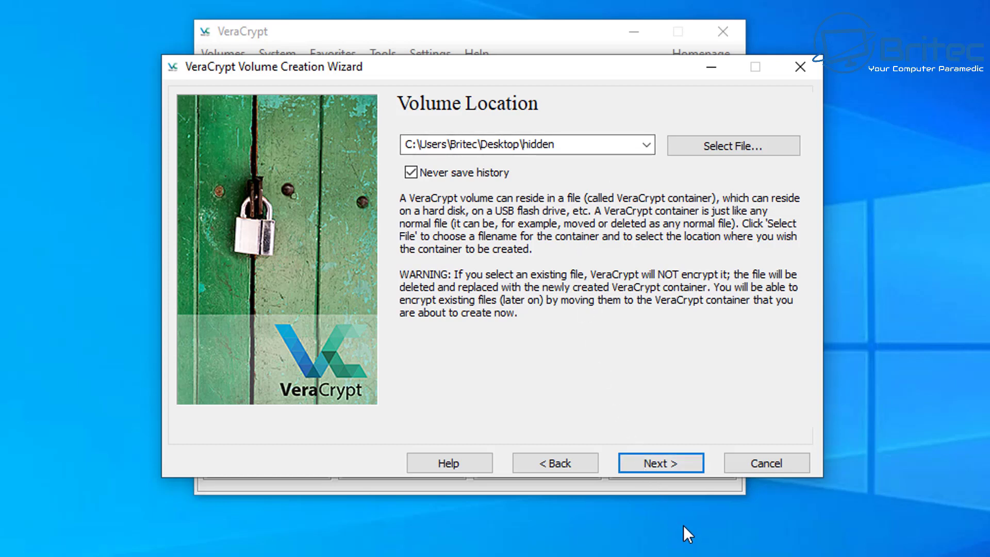
pyautogui.click(667, 463)
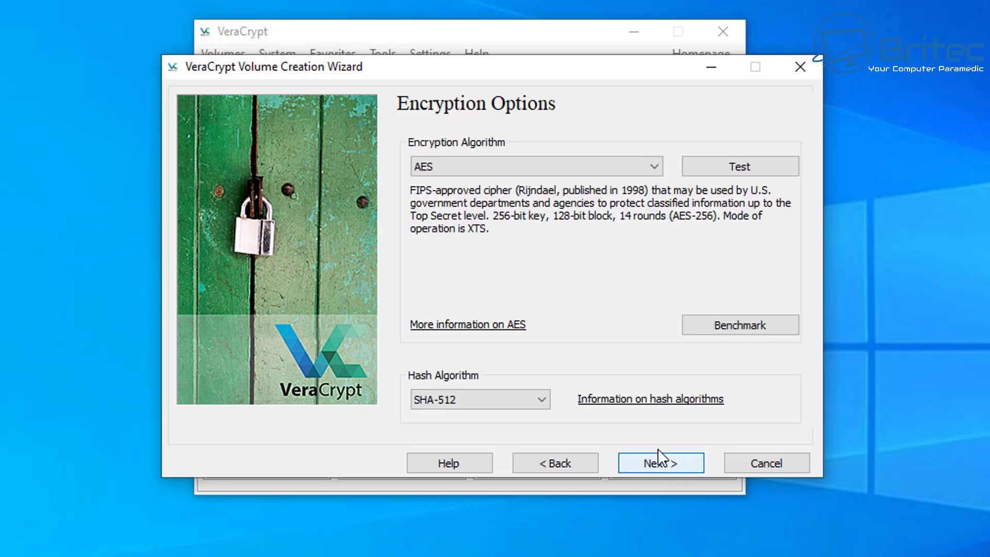
# Step: Select Twofish as the encryption algorithm and keep SHA-512 as the hash
pyautogui.click(544, 170)
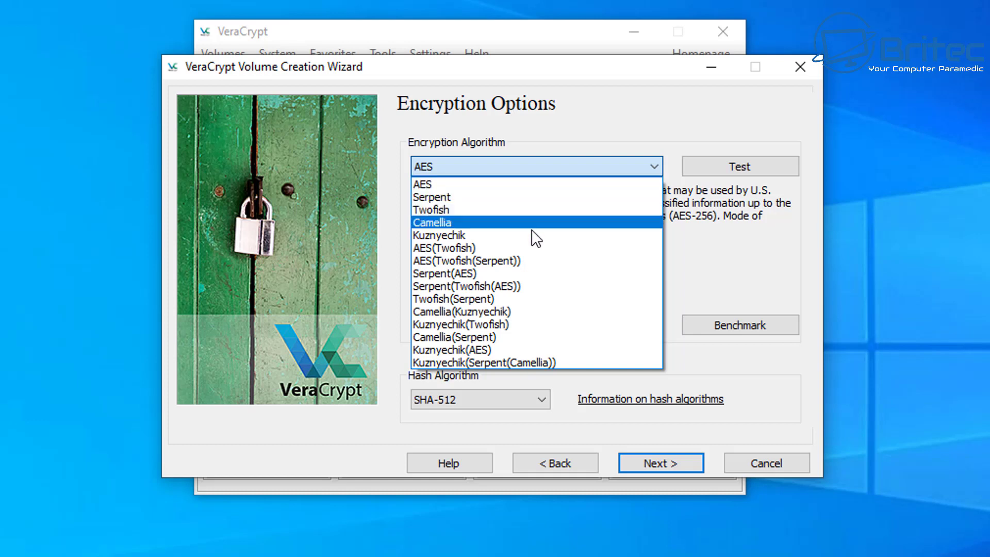
pyautogui.click(488, 210)
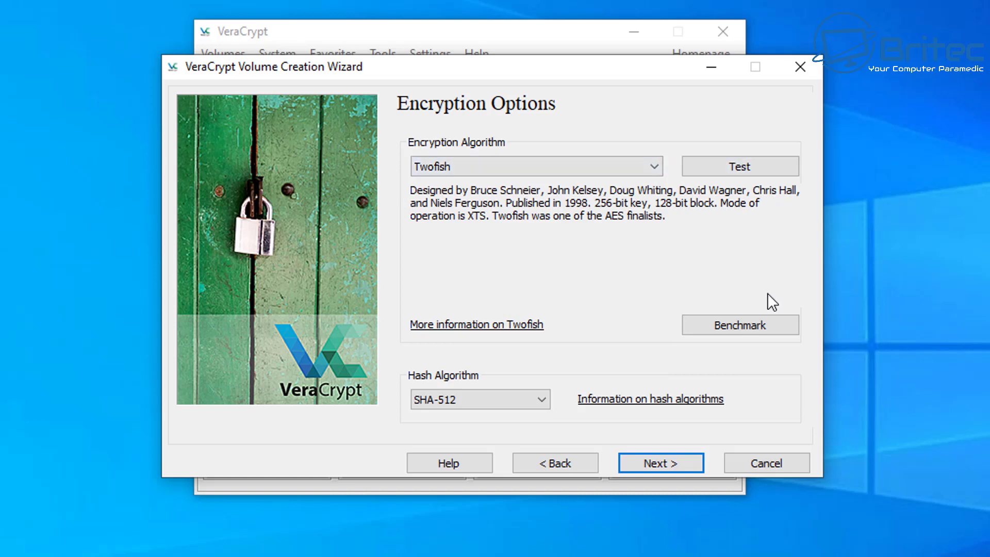
pyautogui.click(541, 165)
pyautogui.click(541, 156)
pyautogui.click(503, 399)
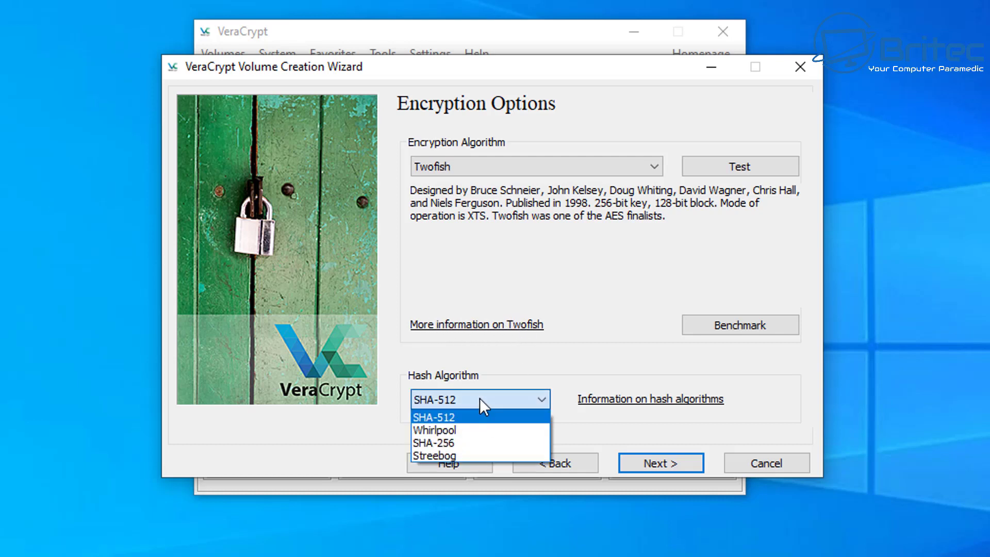
pyautogui.click(481, 398)
# Step: Set the new container's size to 7 GB and continue to the Volume Password step
pyautogui.click(675, 472)
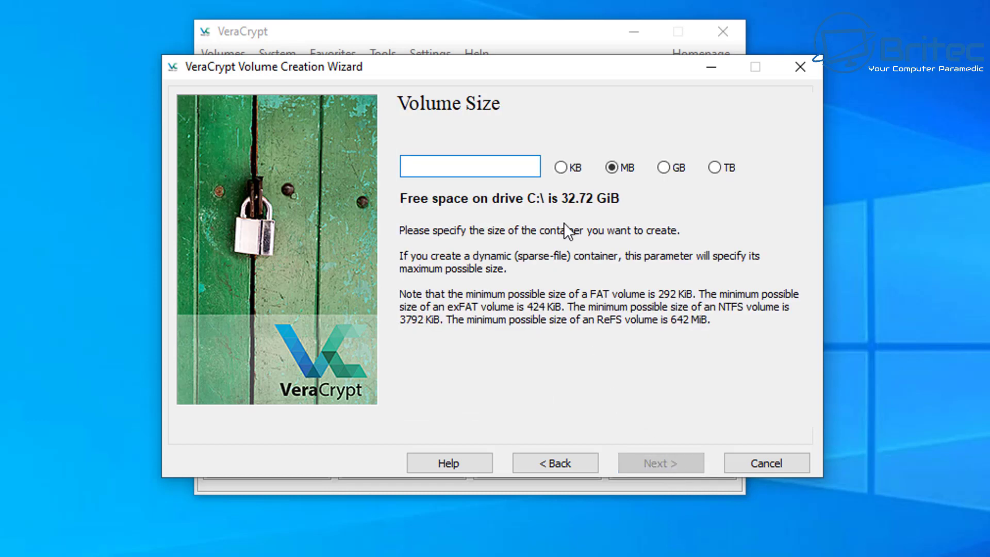
pyautogui.click(665, 168)
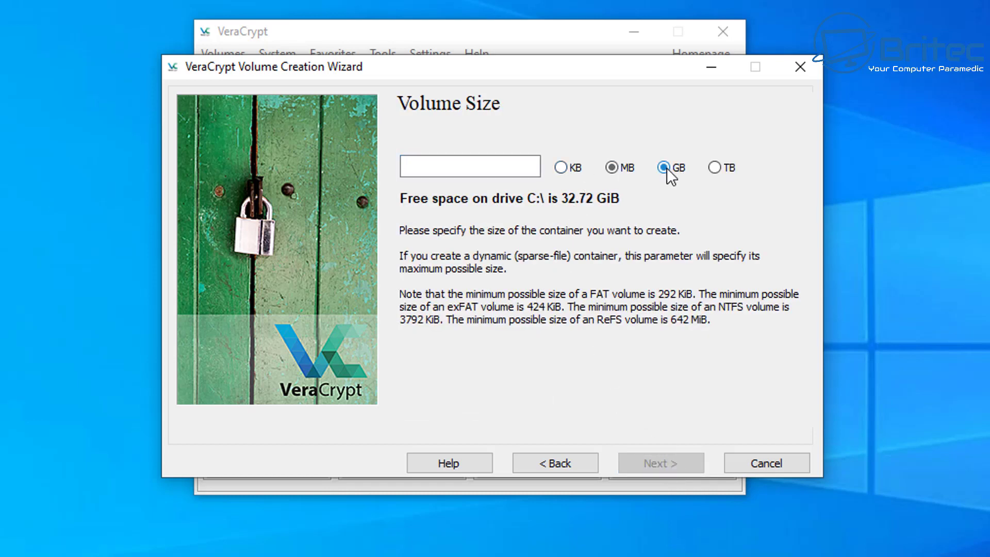
pyautogui.click(715, 168)
pyautogui.click(562, 168)
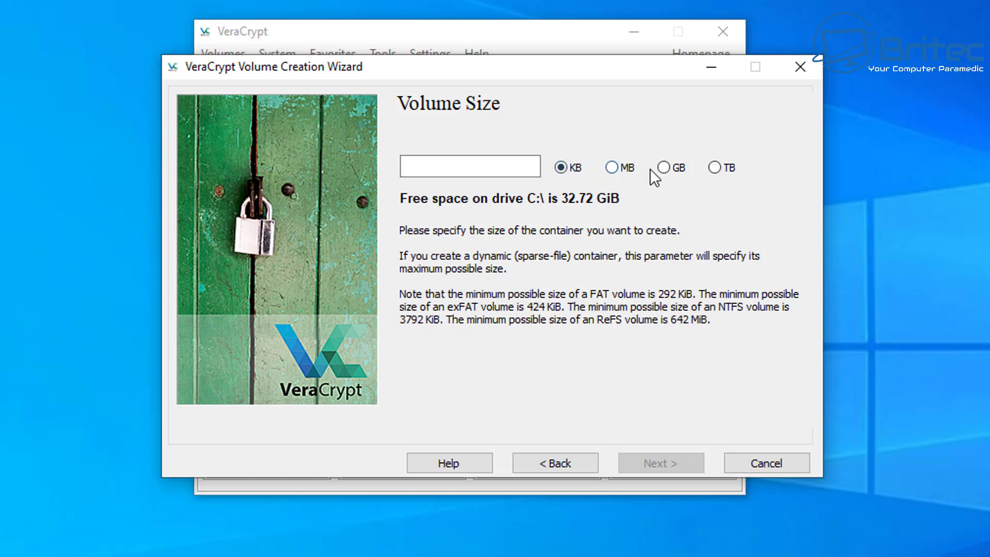
pyautogui.click(664, 168)
pyautogui.click(480, 159)
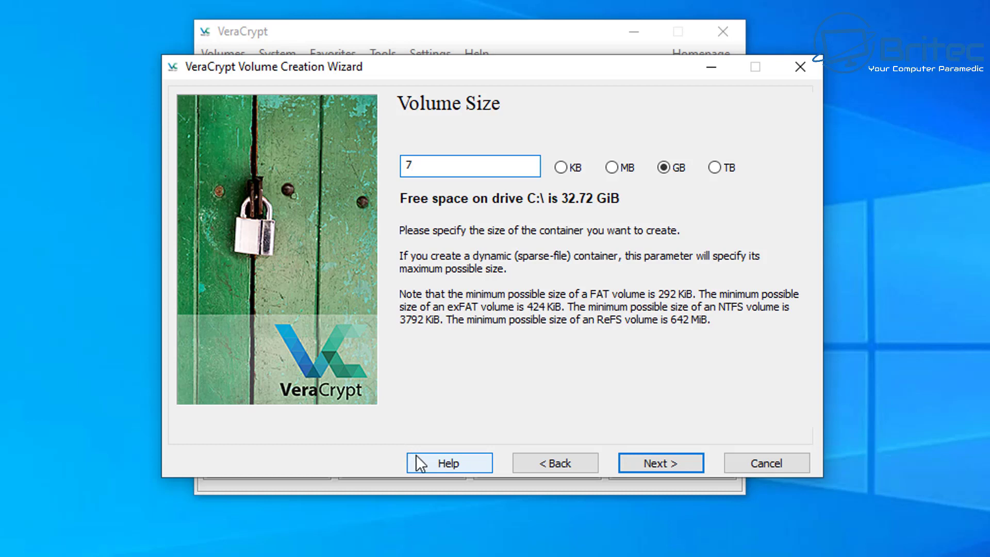
pyautogui.click(670, 459)
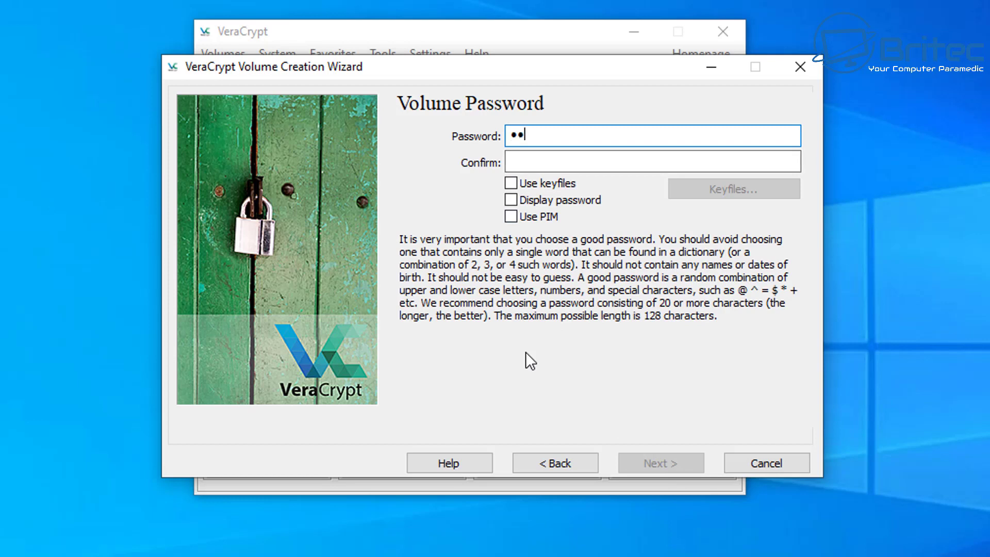
# Step: Enter the volume password in both Password and Confirm fields, and enable Use keyfiles
pyautogui.write('••••••••••')
pyautogui.click(536, 163)
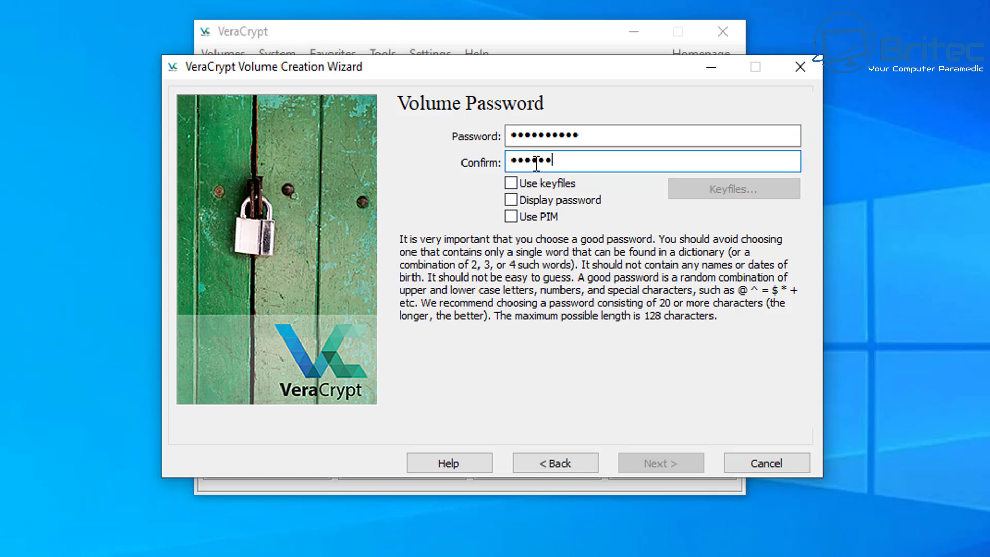
pyautogui.write('••••••••••')
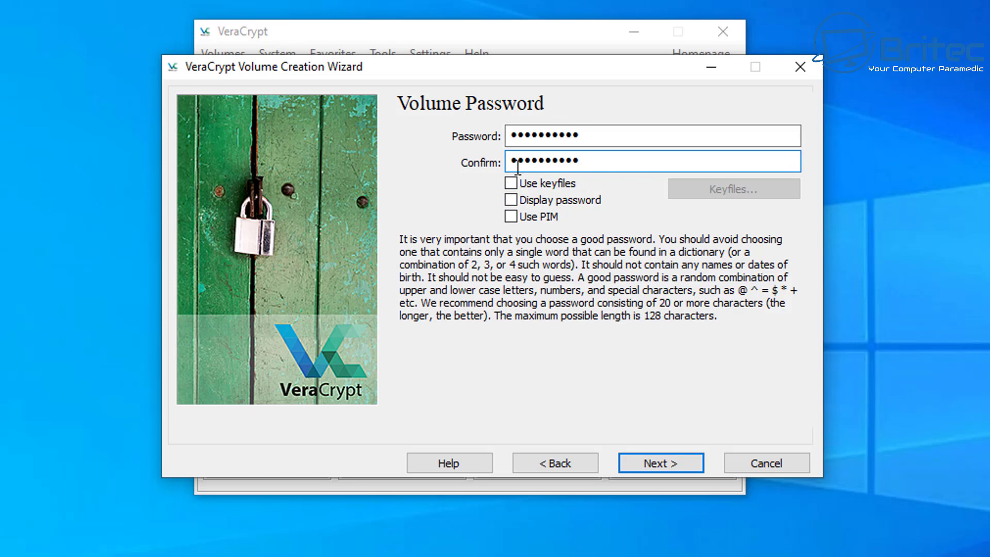
pyautogui.click(511, 184)
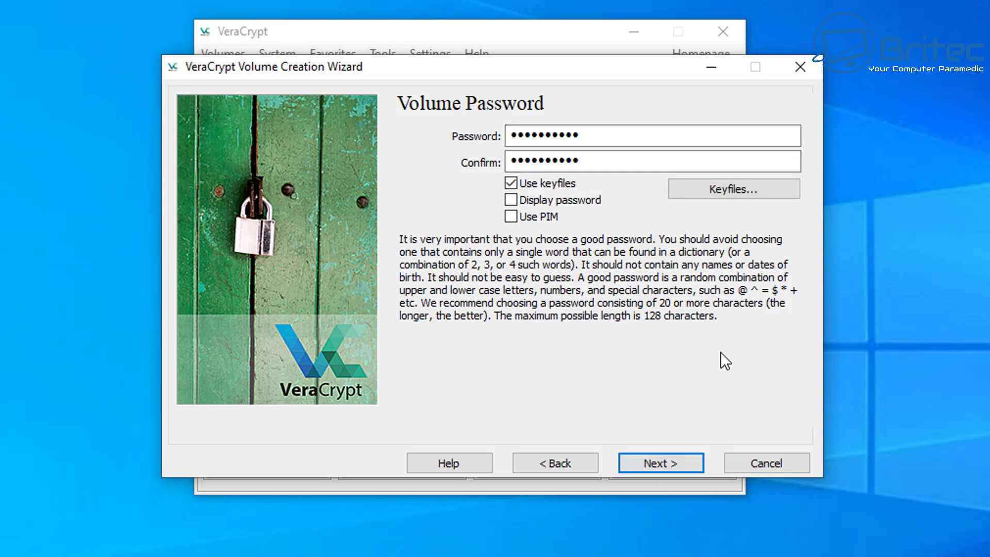
# Step: Register Desktop\britec-test.png as the volume's keyfile and return to Volume Password
pyautogui.click(721, 191)
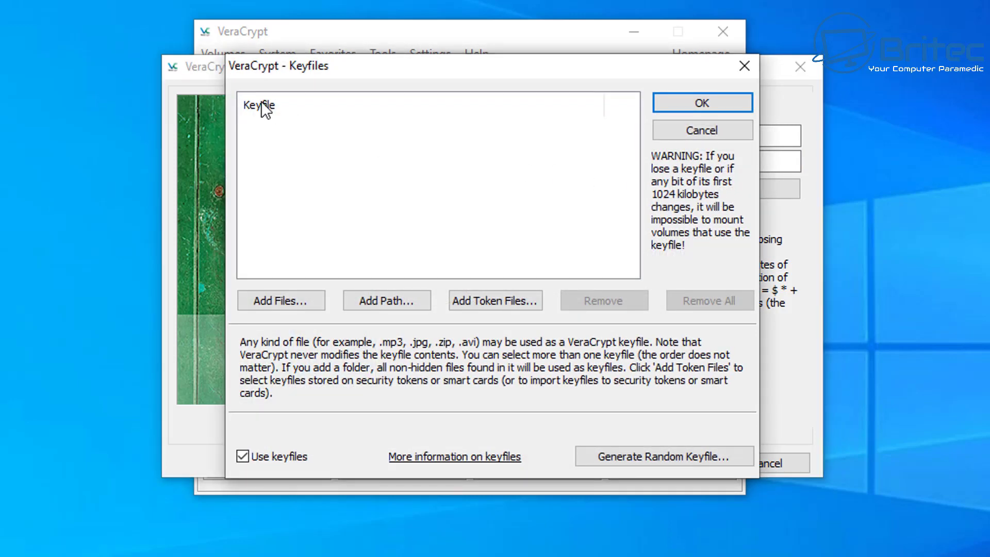
pyautogui.click(306, 301)
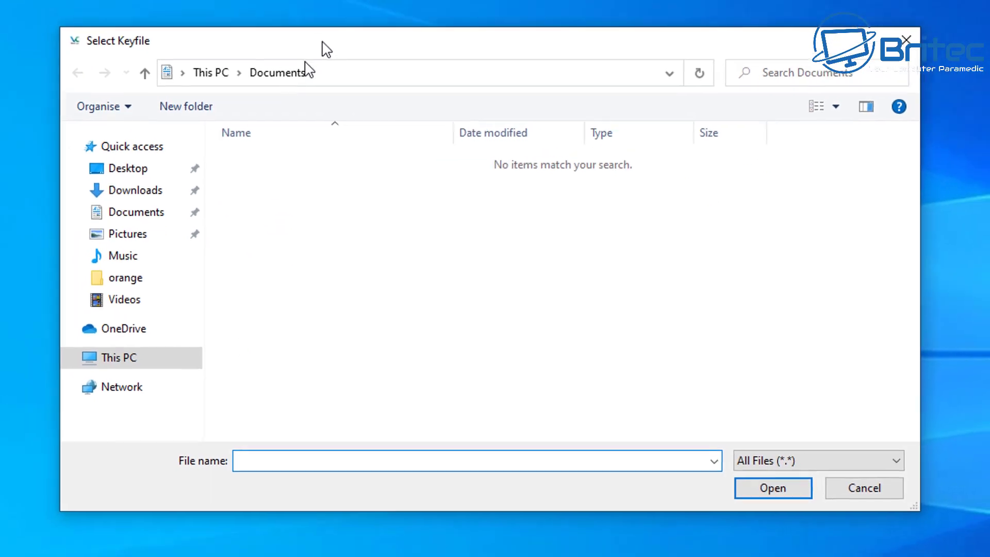
pyautogui.click(306, 231)
pyautogui.click(265, 207)
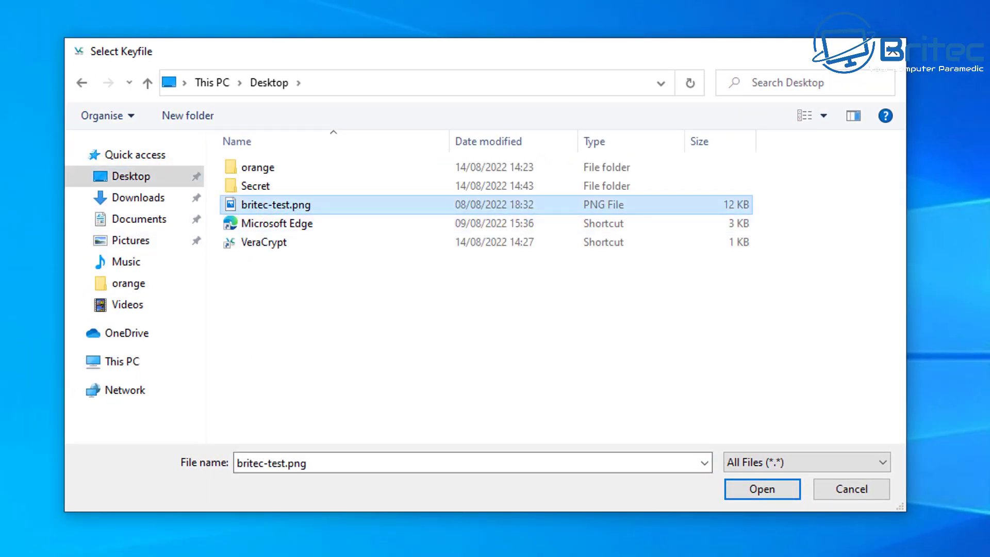
pyautogui.click(762, 490)
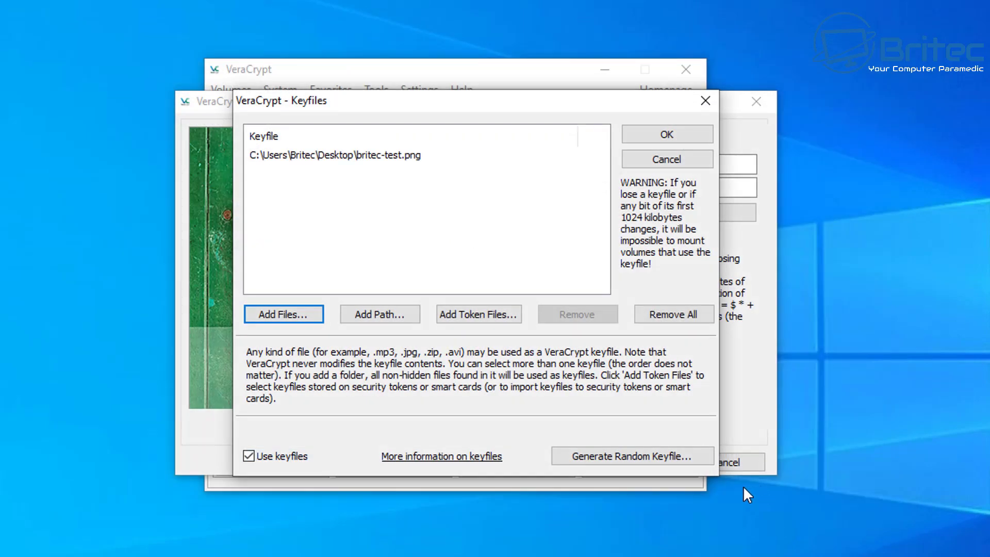
pyautogui.click(645, 135)
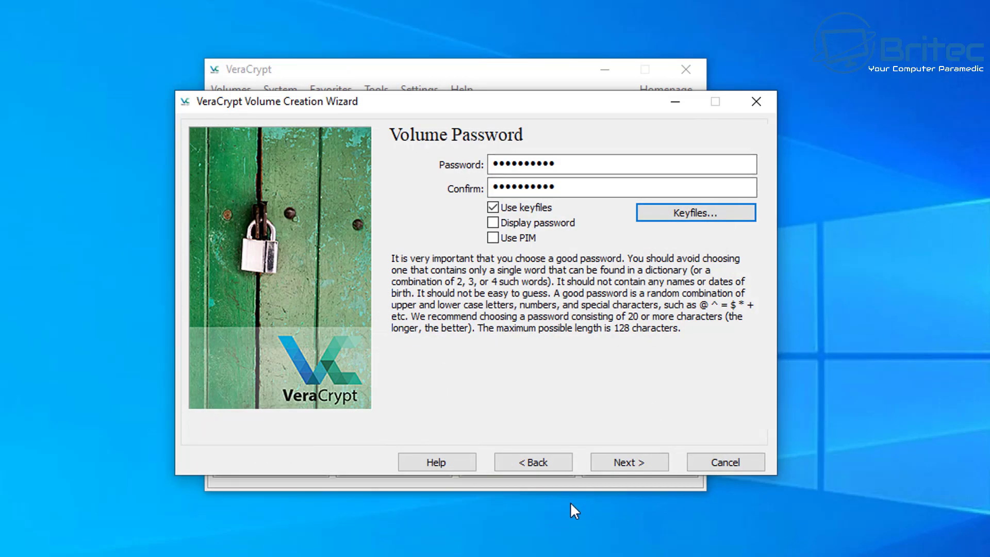
# Step: Proceed past Volume Password, answering Yes to the short-password warning
pyautogui.click(638, 467)
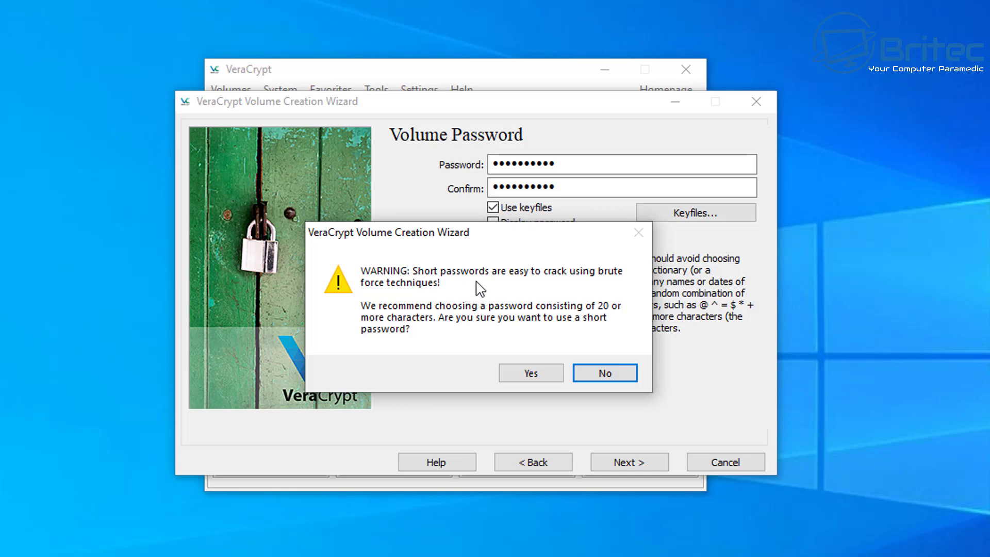
pyautogui.click(529, 379)
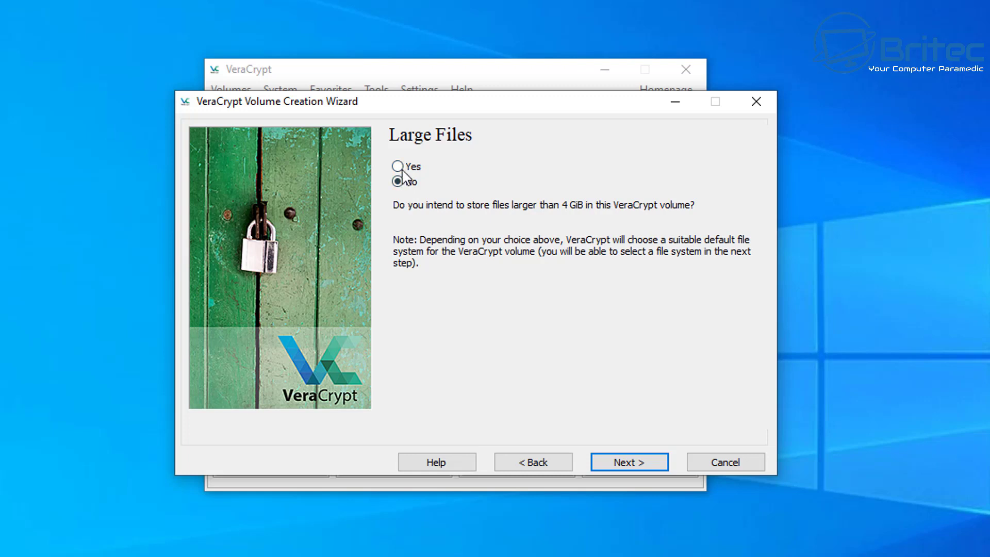
# Step: Answer Yes to storing files over 4 GiB and advance to Volume Format
pyautogui.click(397, 166)
pyautogui.click(631, 464)
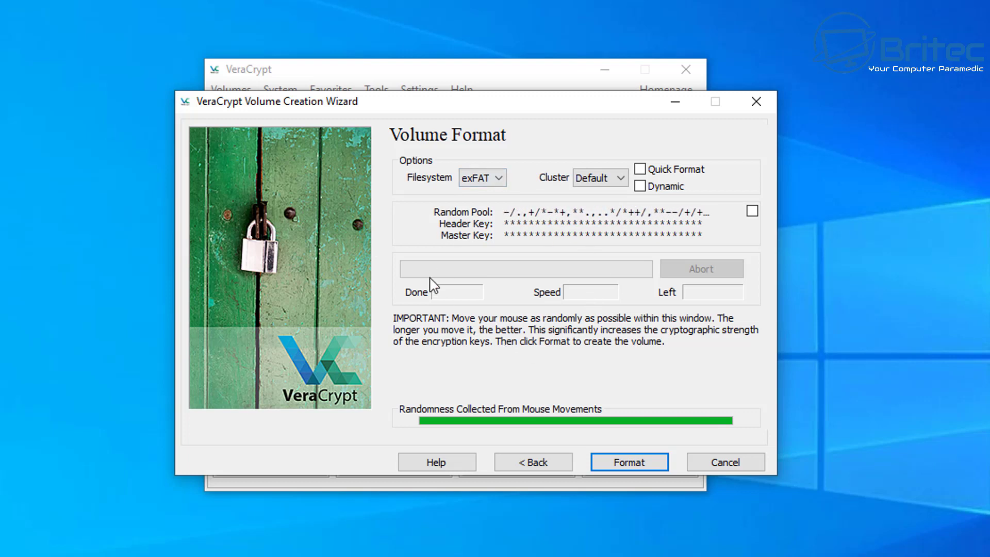
# Step: Format the 7 GB encrypted container, dismiss the success message, and exit the wizard
pyautogui.click(638, 467)
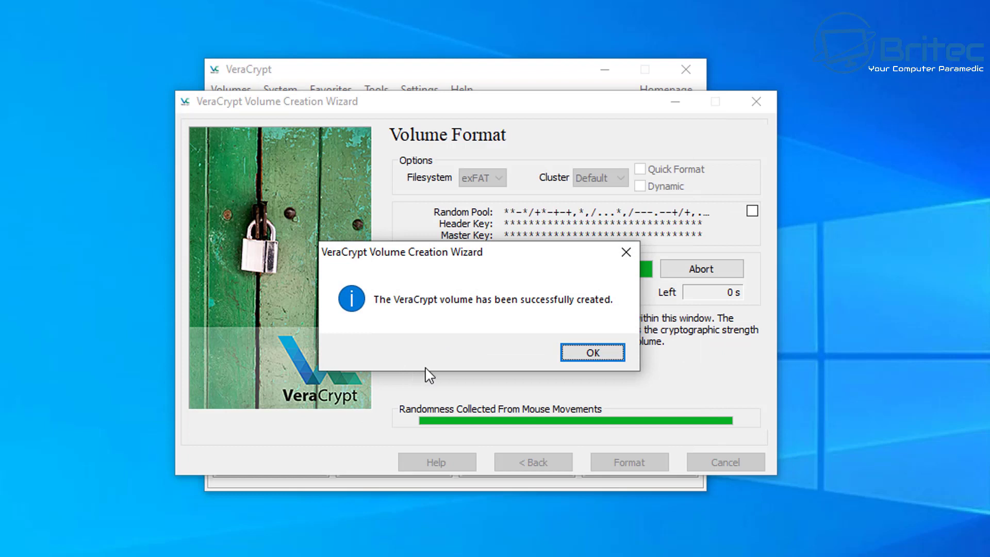
pyautogui.click(613, 354)
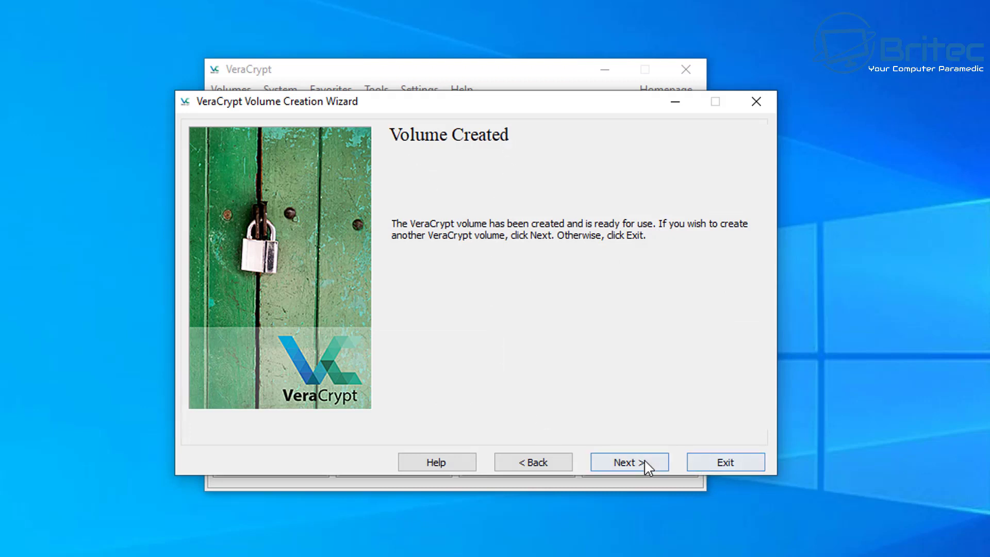
pyautogui.click(720, 466)
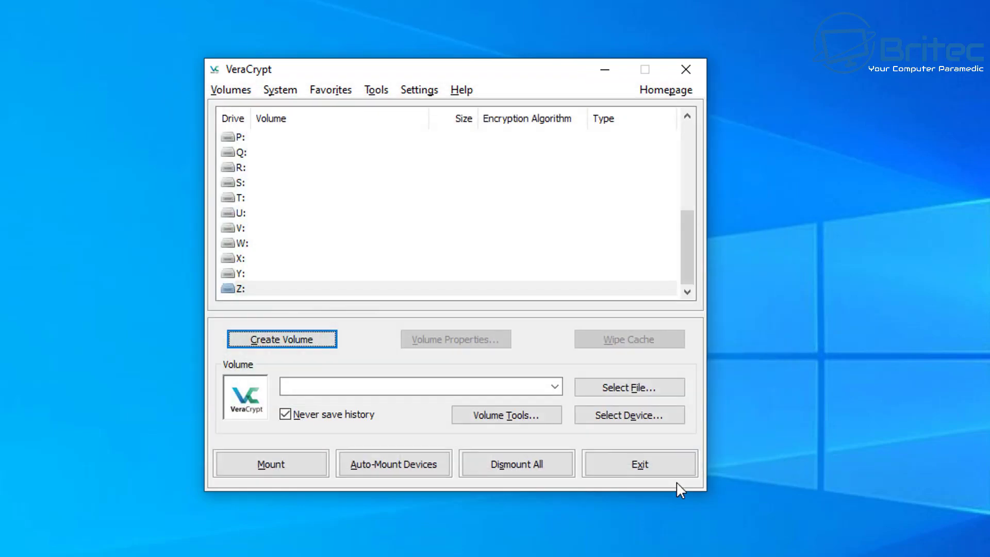
# Step: Choose drive letter Z: in the VeraCrypt drive list
pyautogui.click(246, 288)
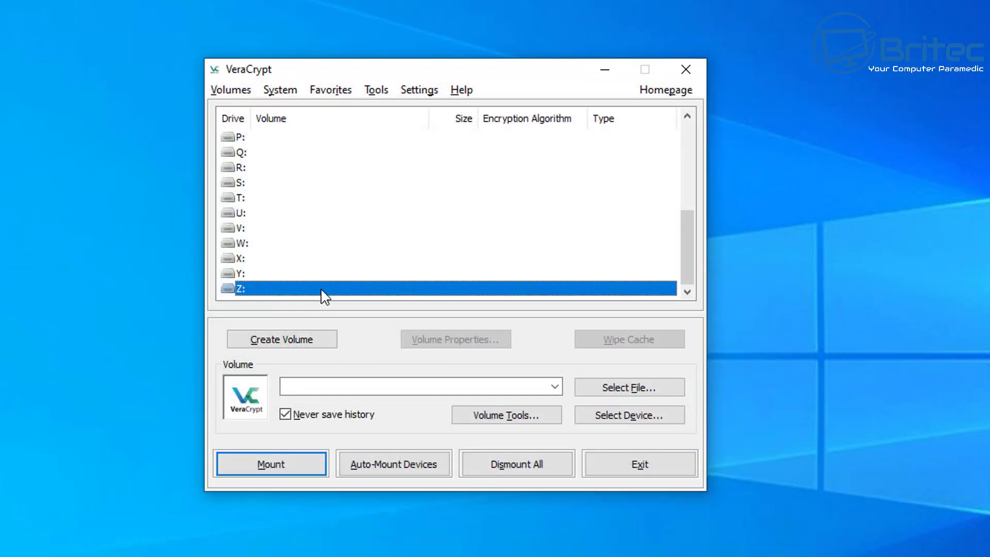
pyautogui.moveTo(688, 275); pyautogui.dragTo(691, 195)
pyautogui.moveTo(693, 154); pyautogui.dragTo(693, 243)
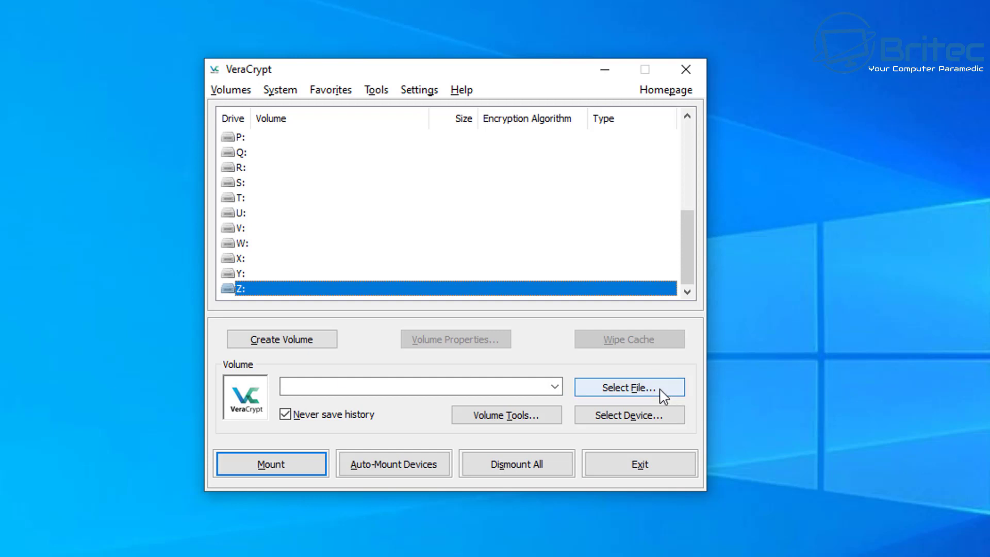
# Step: Select the Desktop file 'hidden' as the volume to mount
pyautogui.click(638, 393)
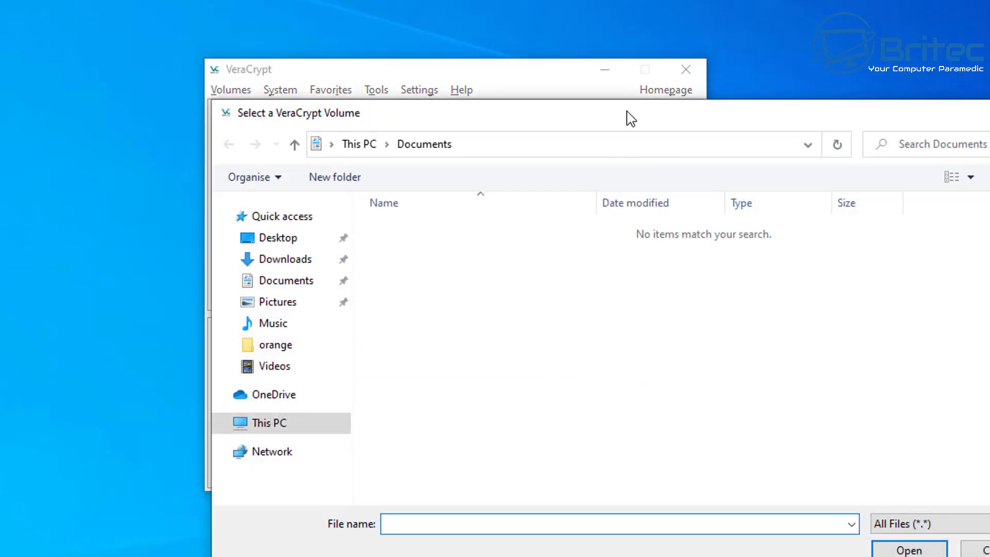
pyautogui.moveTo(625, 116); pyautogui.dragTo(464, 54)
pyautogui.click(98, 178)
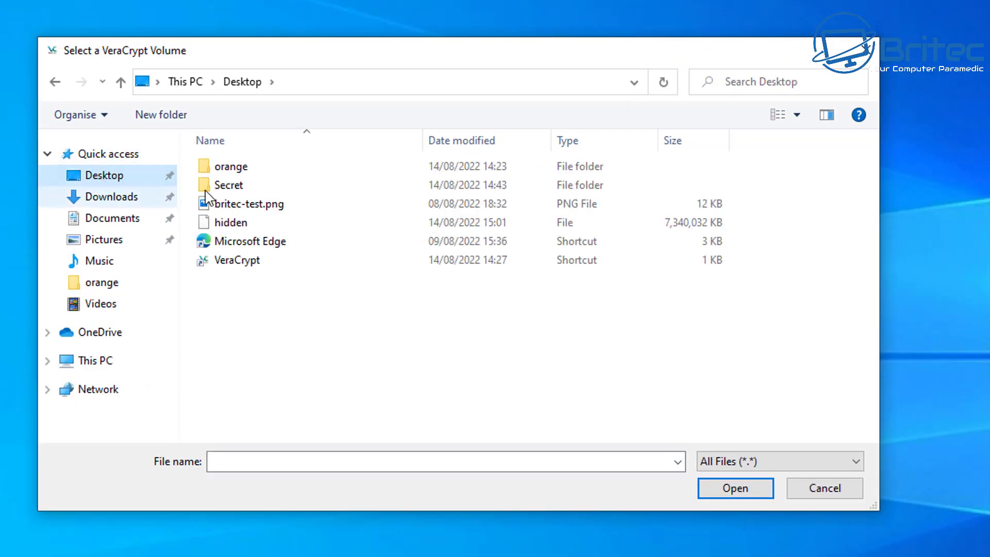
pyautogui.click(244, 225)
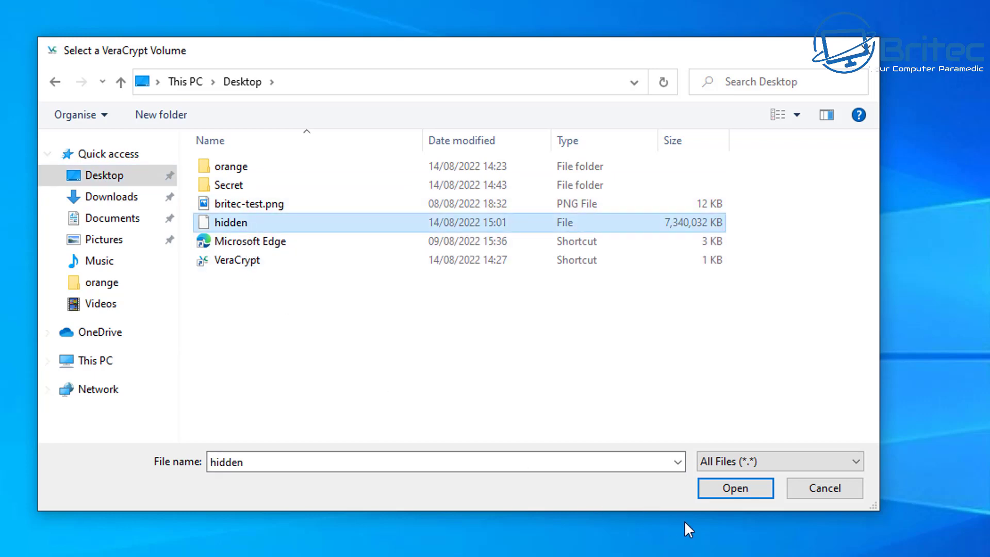
pyautogui.click(732, 491)
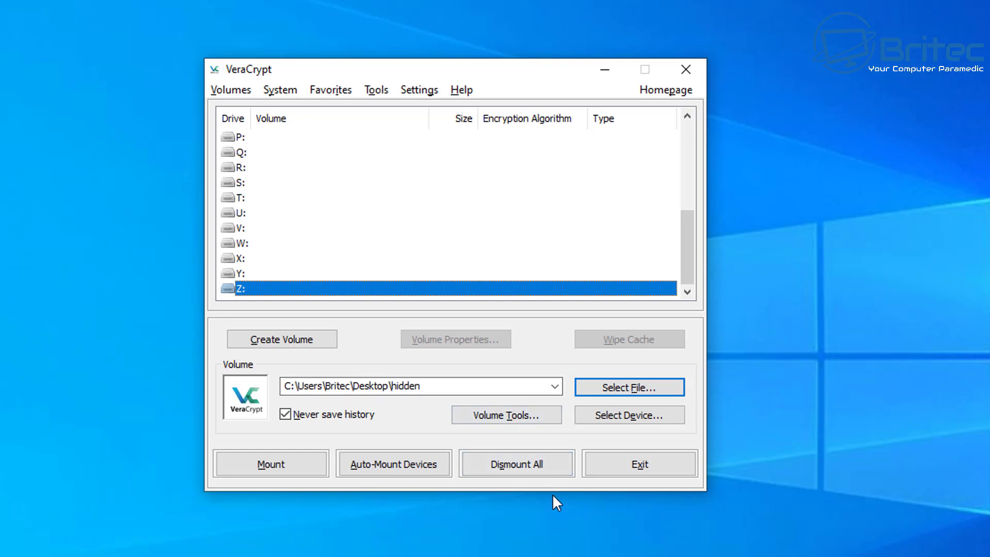
# Step: Start mounting 'hidden', enter its password, and tick Use keyfiles
pyautogui.click(274, 466)
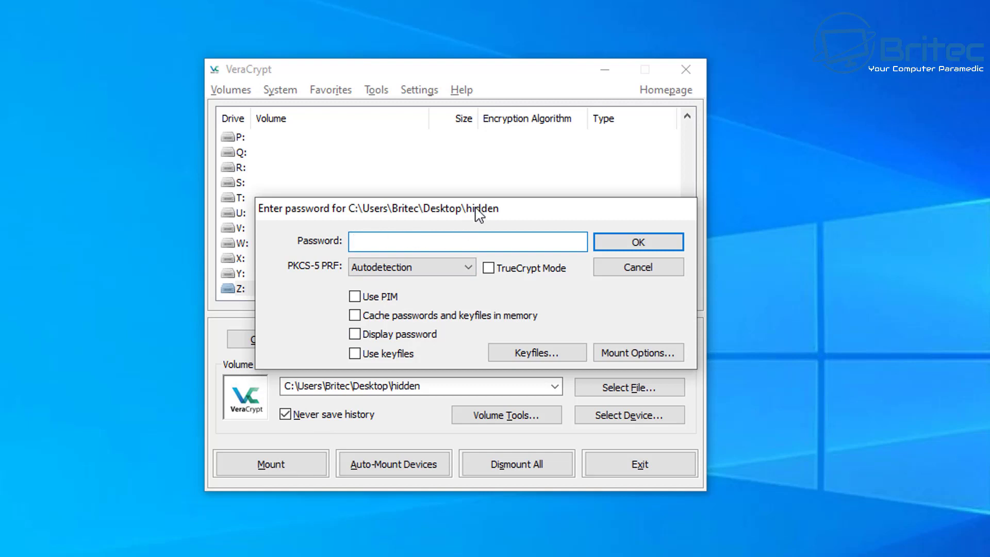
pyautogui.moveTo(475, 213); pyautogui.dragTo(454, 214)
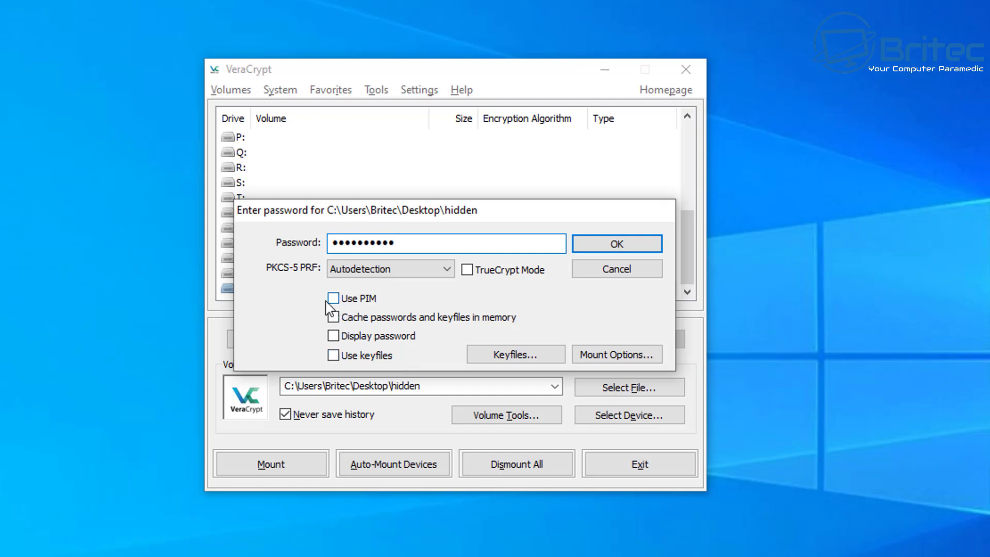
pyautogui.click(332, 356)
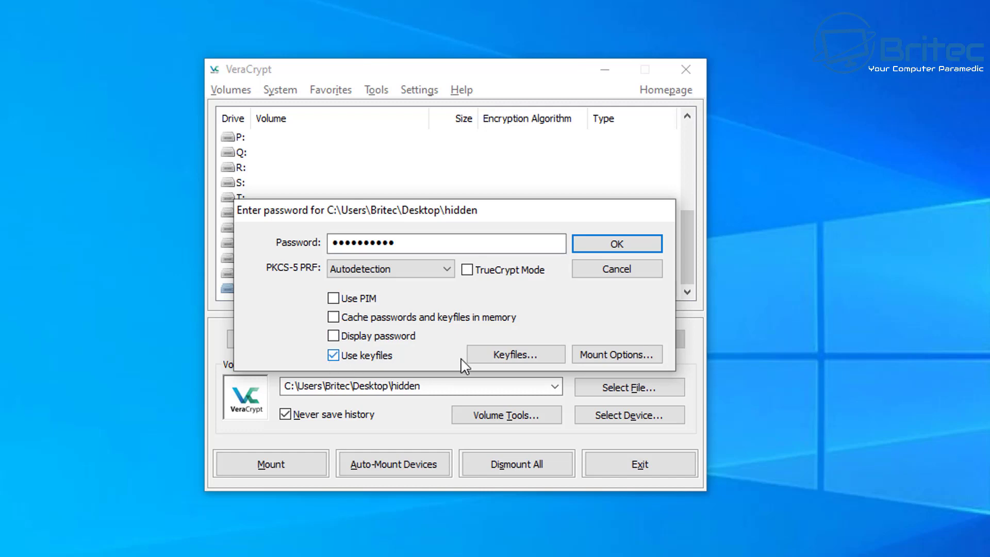
# Step: Add Desktop\britec-test.png as the keyfile and mount the volume as Z:
pyautogui.click(521, 359)
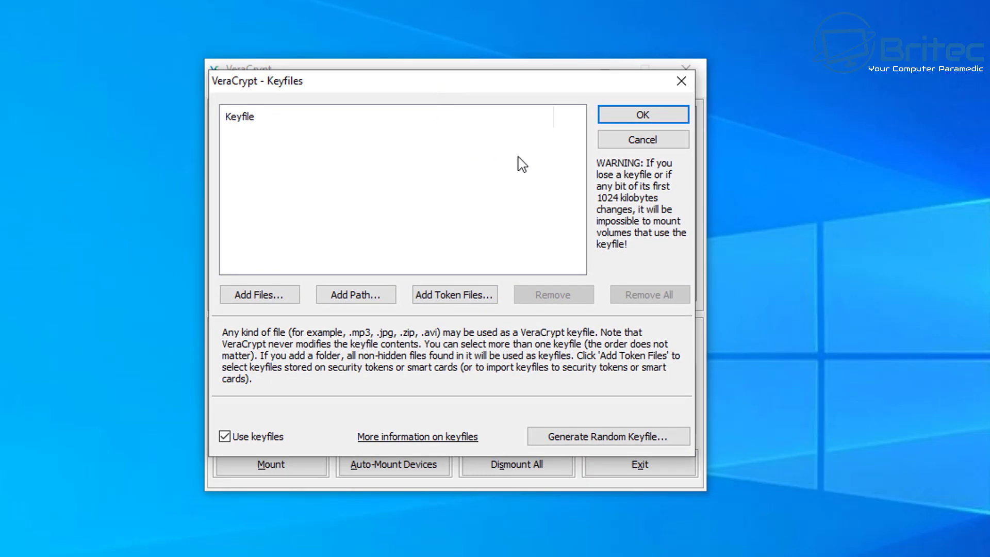
pyautogui.click(267, 295)
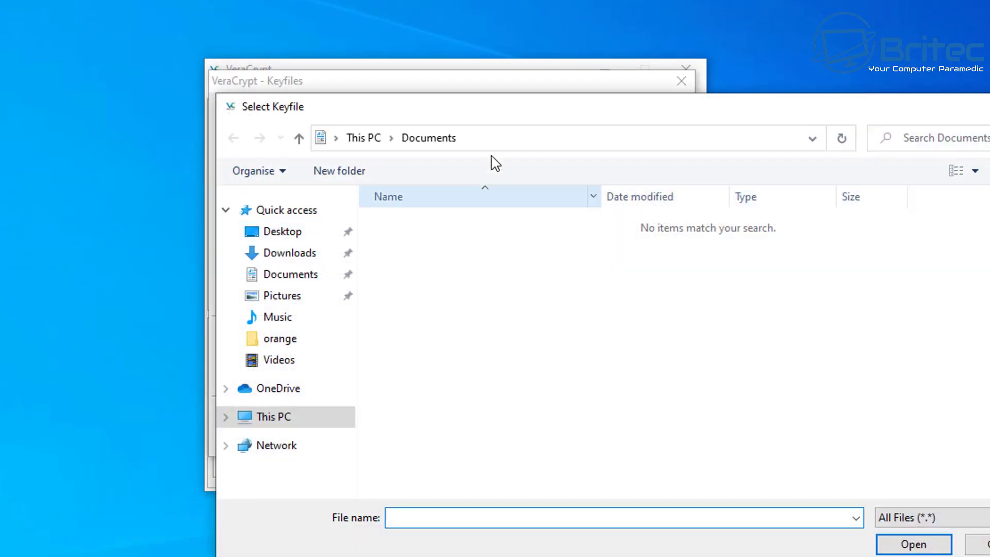
pyautogui.moveTo(530, 111); pyautogui.dragTo(397, 71)
pyautogui.click(135, 191)
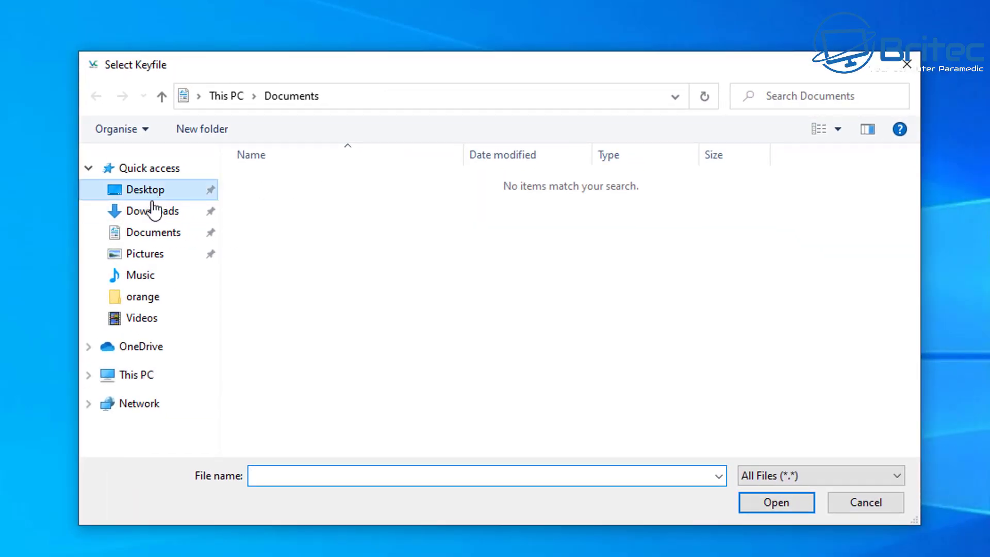
pyautogui.click(289, 219)
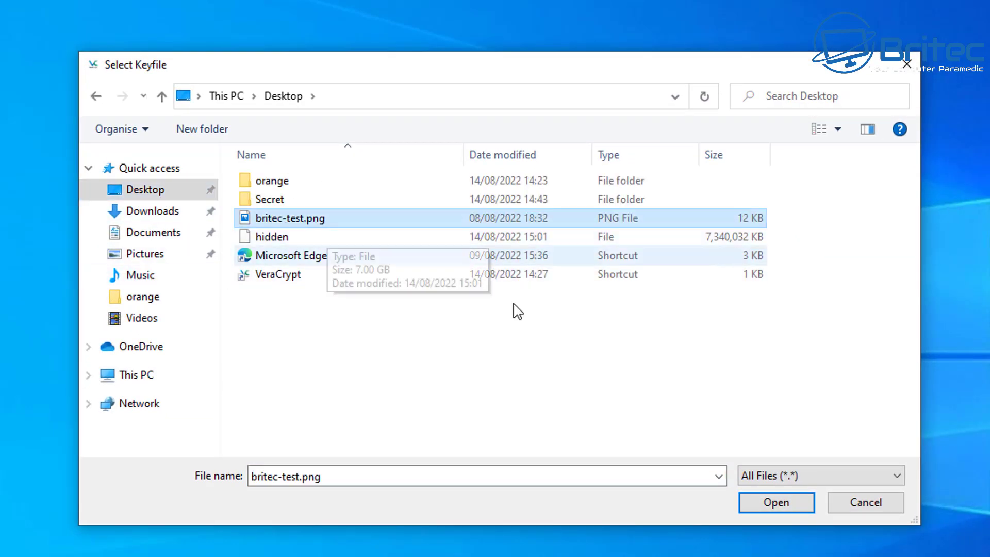
pyautogui.click(773, 500)
pyautogui.click(644, 116)
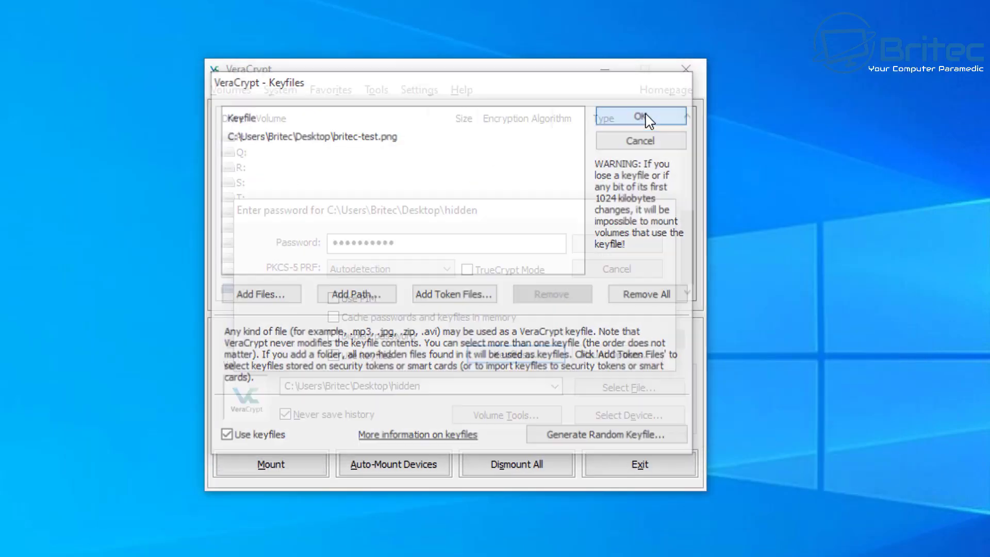
pyautogui.click(615, 244)
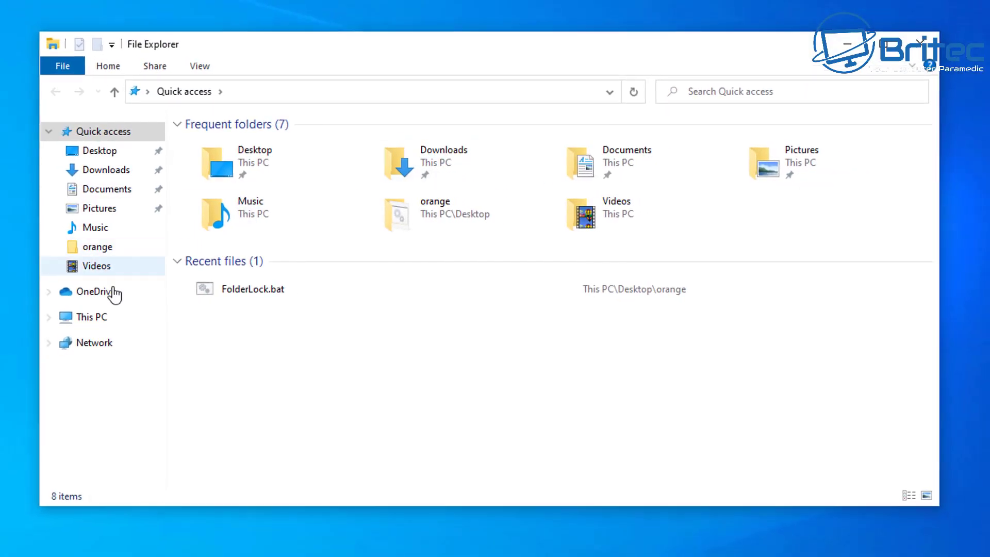
# Step: Open the empty Local Disk (Z:) from This PC
pyautogui.click(88, 317)
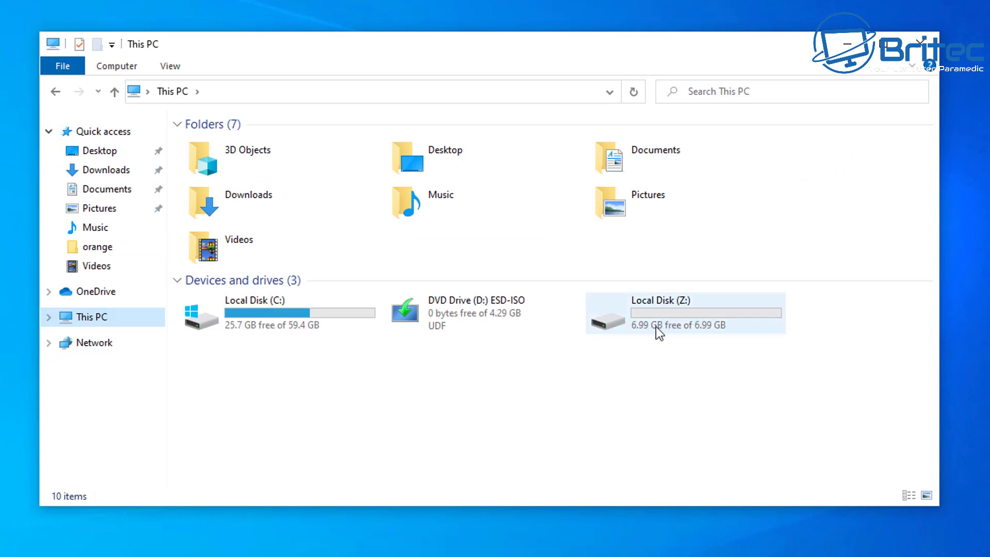
pyautogui.moveTo(663, 323)
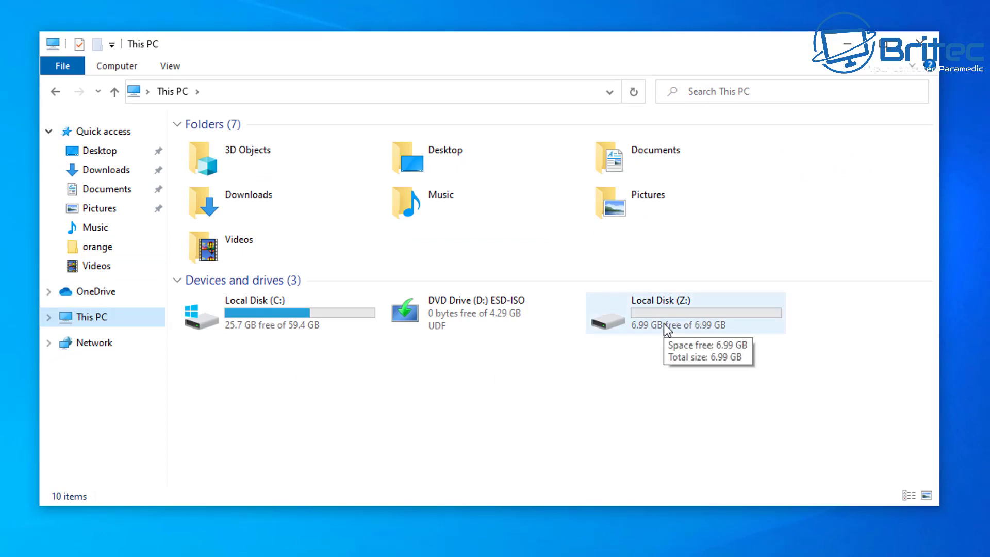
pyautogui.doubleClick(664, 324)
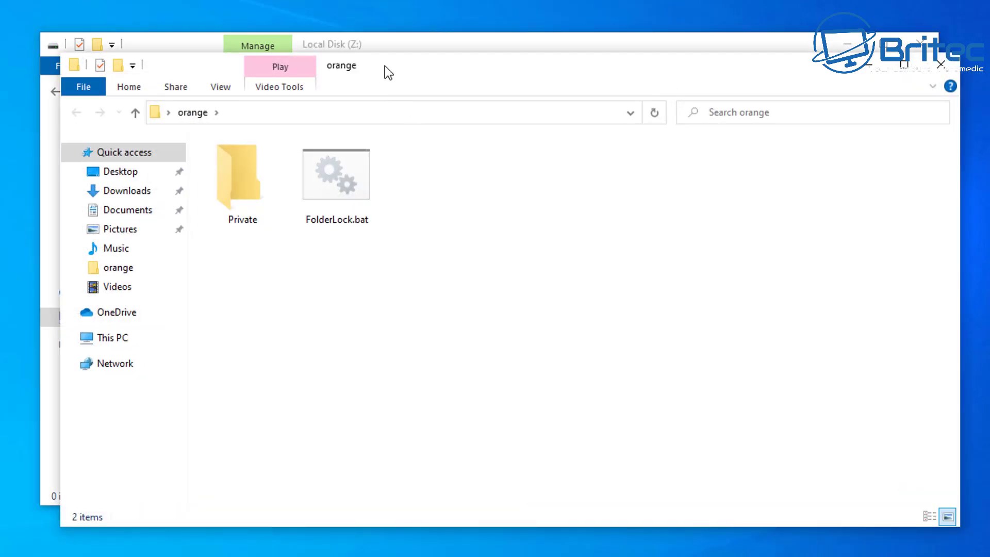
# Step: Open the orange Private folder, then close its window
pyautogui.moveTo(384, 66); pyautogui.dragTo(364, 55)
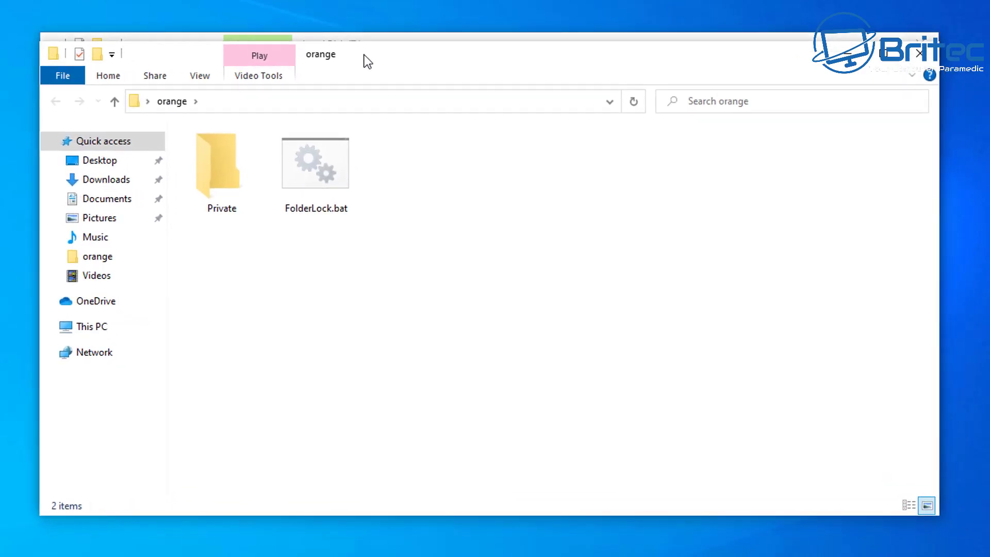
pyautogui.doubleClick(206, 160)
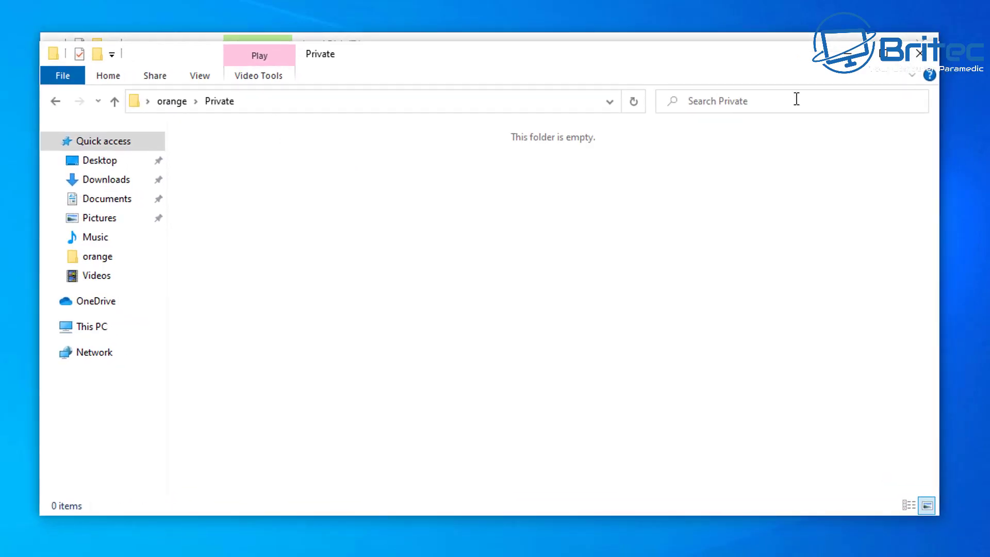
pyautogui.click(919, 53)
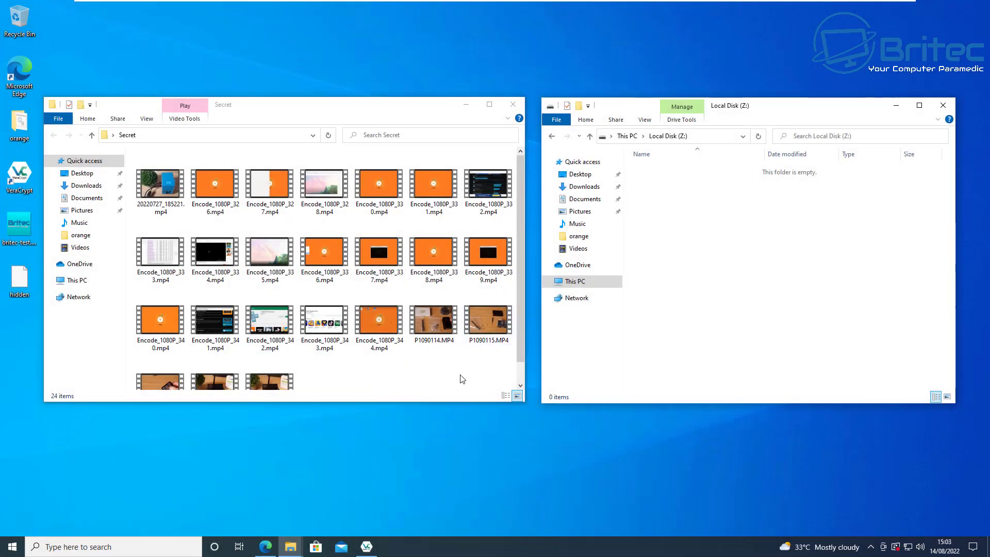
# Step: Copy the nine selected Secret videos (3.32 GB) into Local Disk (Z:), then close Secret
pyautogui.scroll(-1, 462, 379)
pyautogui.moveTo(440, 386); pyautogui.dragTo(142, 287)
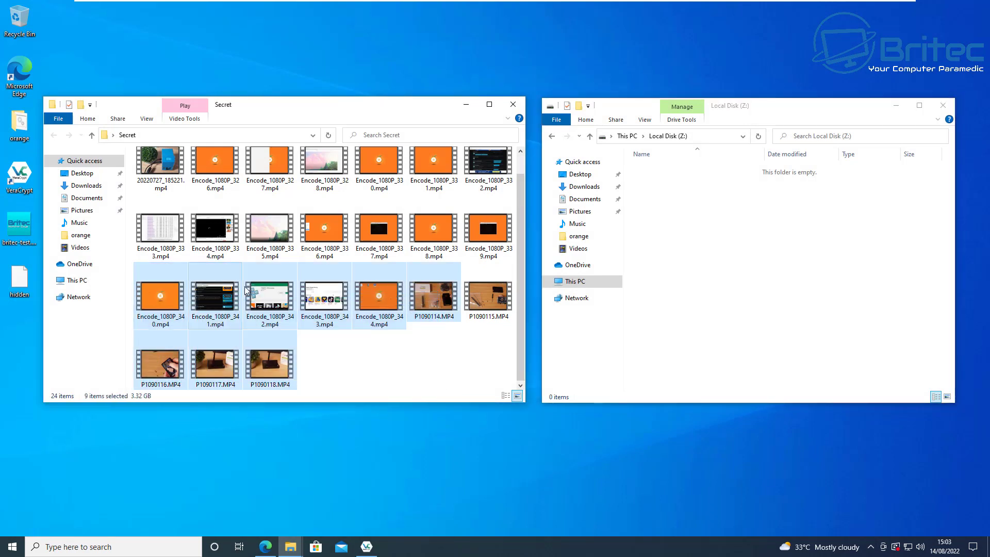
pyautogui.moveTo(246, 290); pyautogui.dragTo(748, 249)
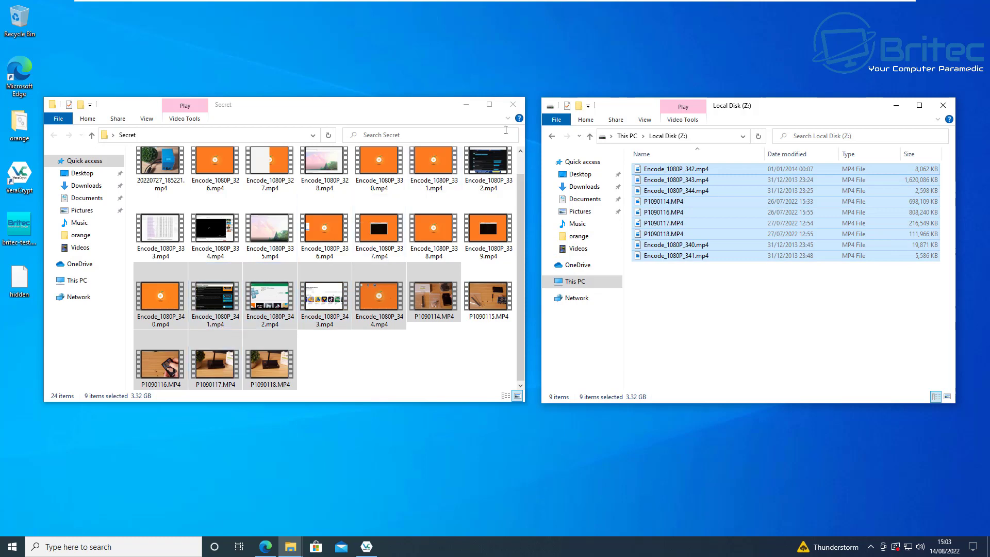
pyautogui.click(513, 105)
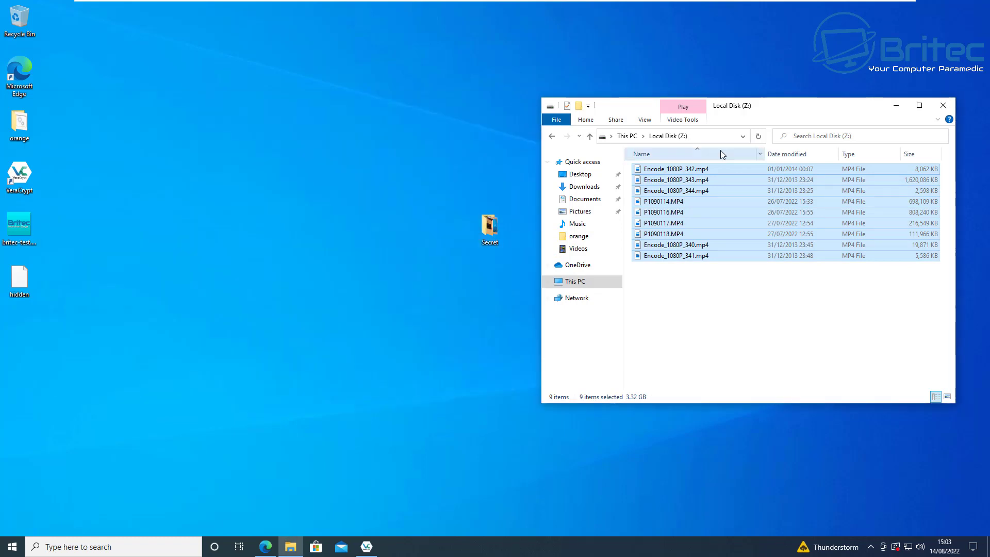
# Step: Close the Local Disk (Z:) Explorer window and return to VeraCrypt with Z: mounted
pyautogui.moveTo(831, 98); pyautogui.dragTo(514, 86)
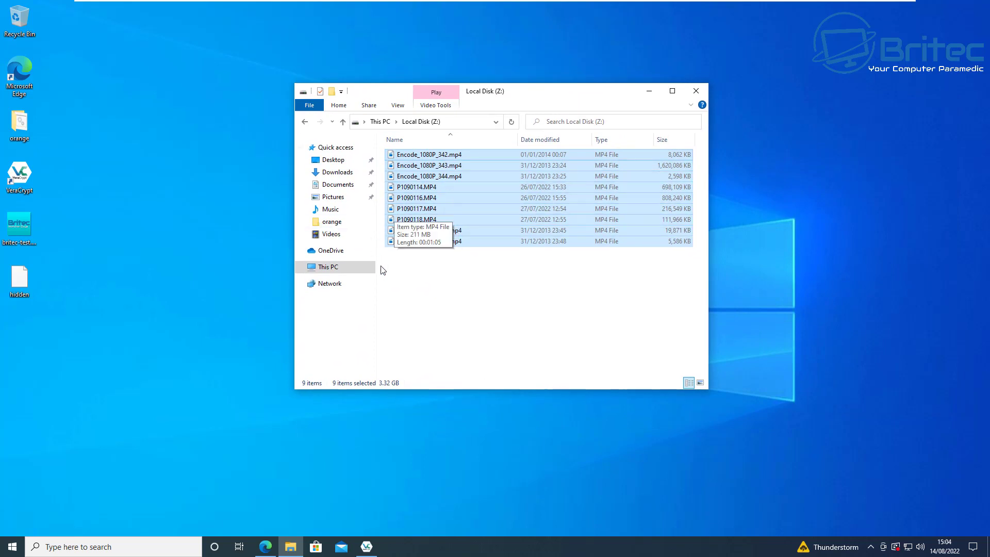
pyautogui.click(696, 91)
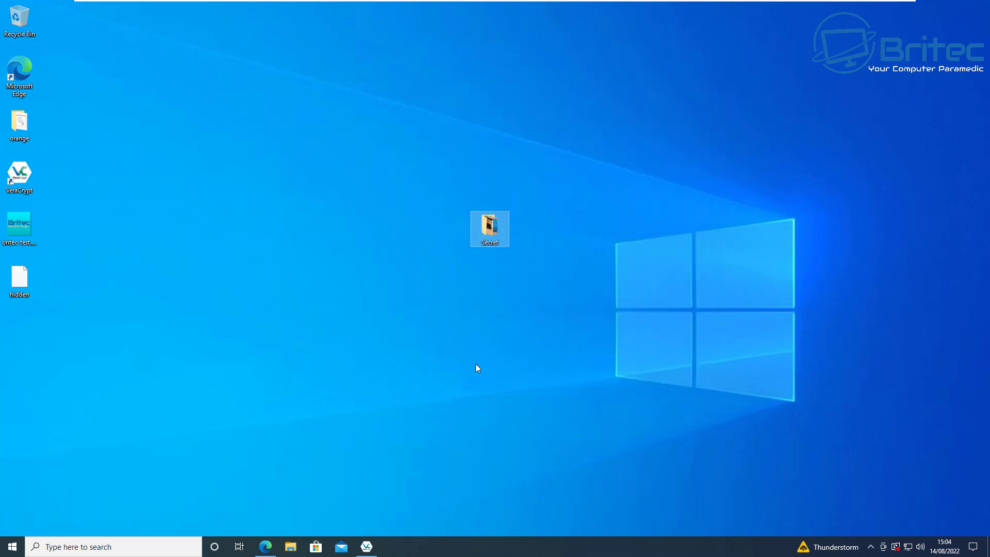
pyautogui.click(367, 546)
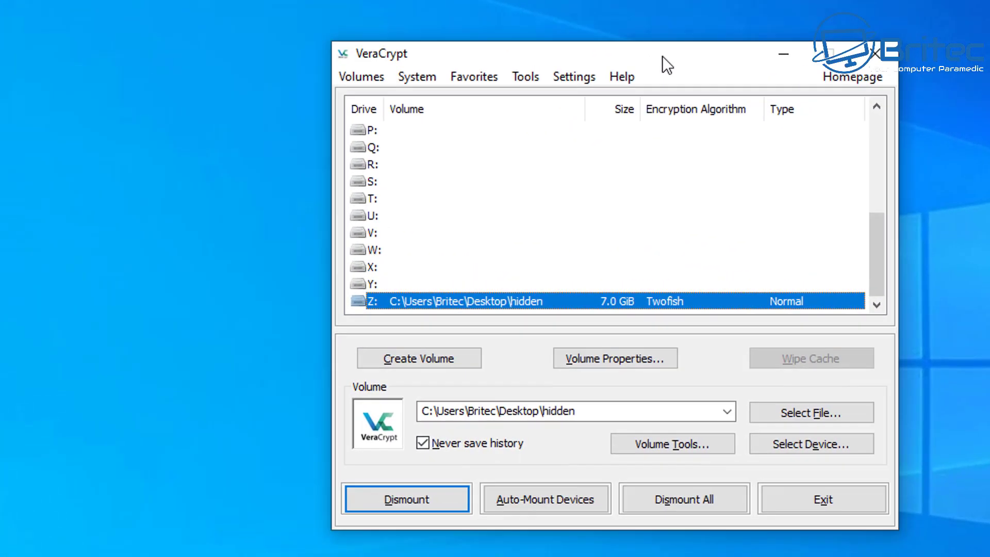
# Step: Open a new File Explorer window showing This PC's drives
pyautogui.moveTo(662, 52); pyautogui.dragTo(989, 67)
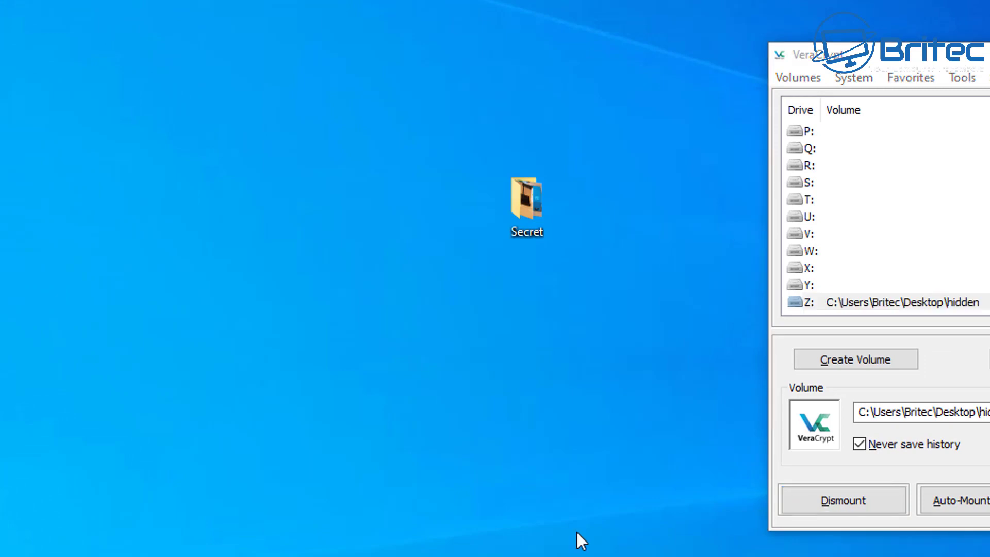
pyautogui.click(578, 556)
pyautogui.moveTo(741, 0); pyautogui.dragTo(551, 4)
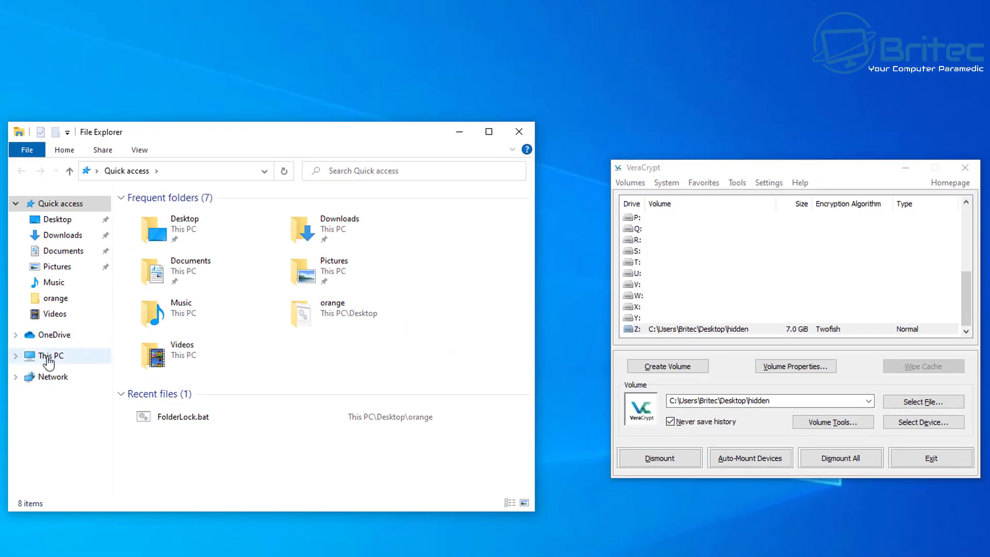
pyautogui.click(16, 323)
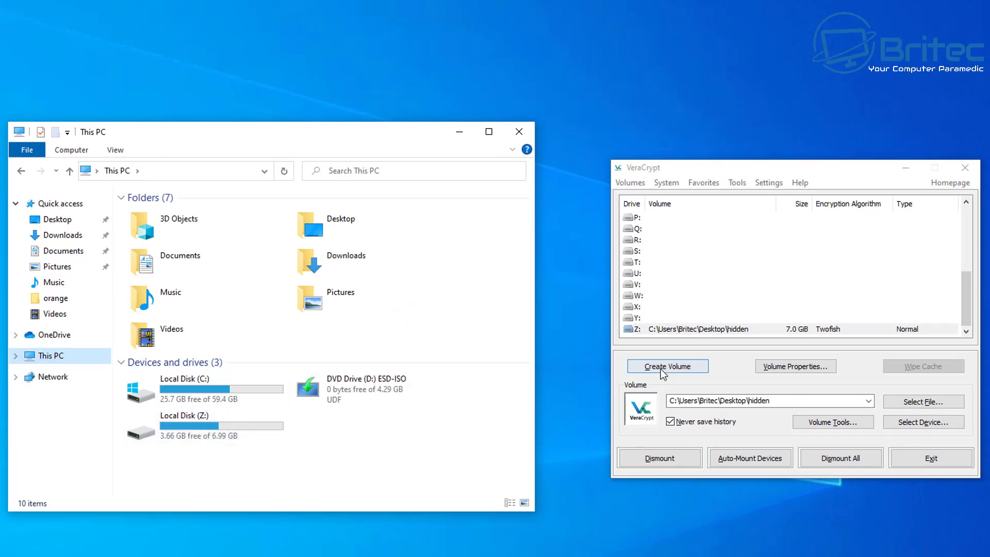
# Step: Dismount the Z: volume in VeraCrypt and exit the program
pyautogui.moveTo(772, 169); pyautogui.dragTo(737, 149)
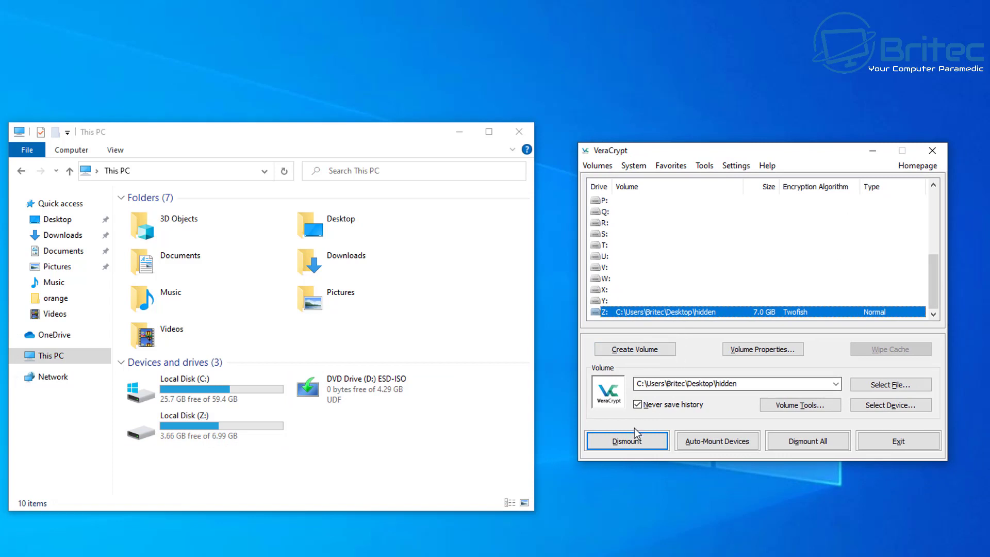
pyautogui.click(627, 441)
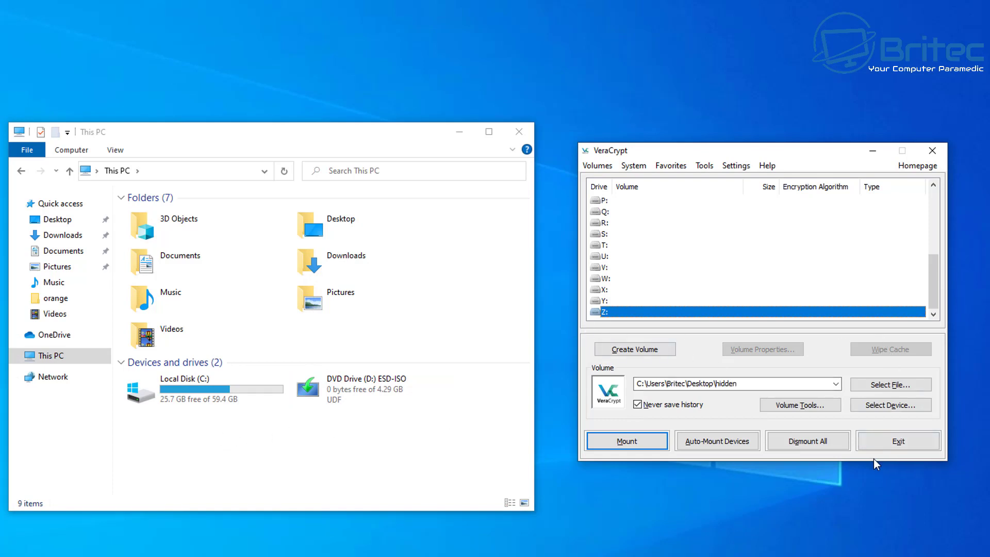
pyautogui.click(898, 443)
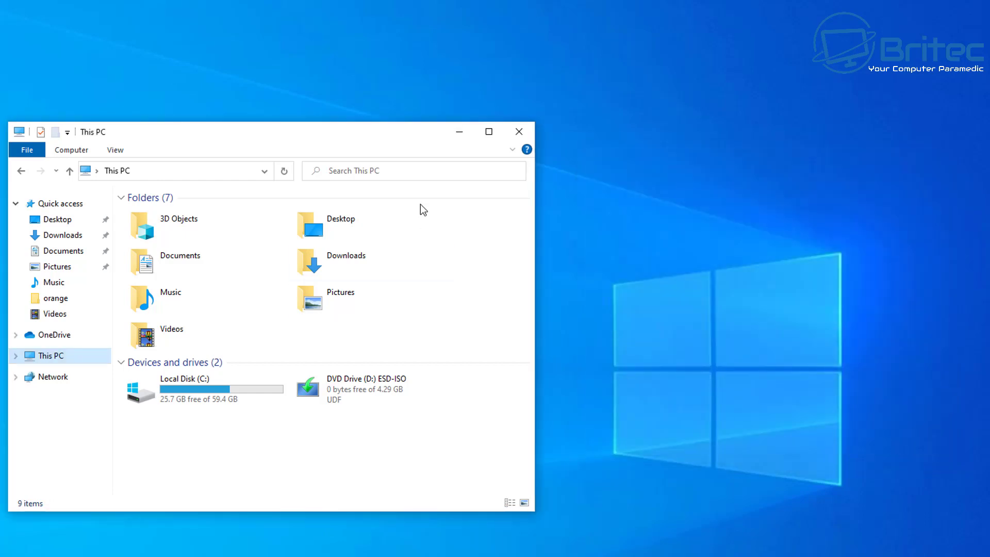
# Step: Close the This PC window, relaunch VeraCrypt, and dismiss the no-volume warning
pyautogui.click(519, 132)
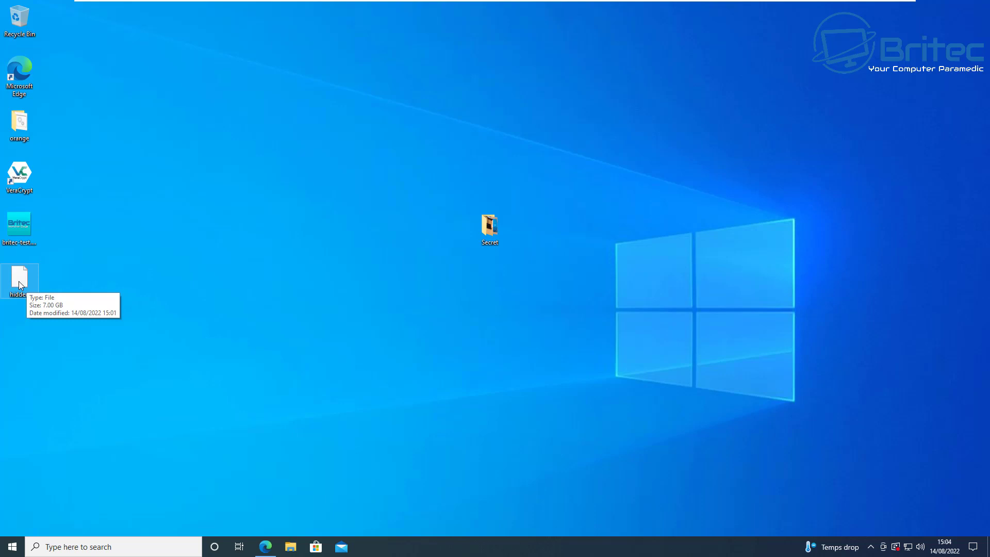
pyautogui.doubleClick(20, 174)
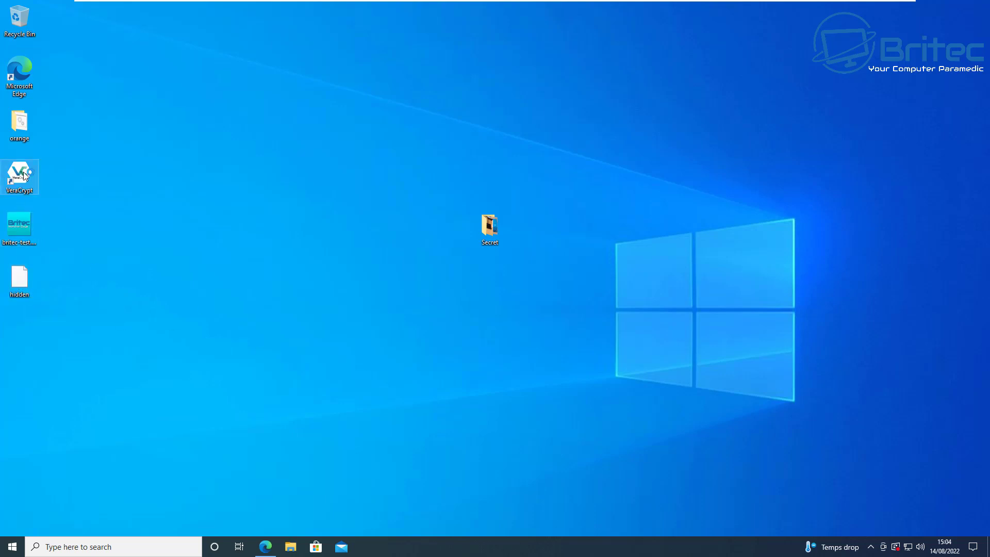
pyautogui.moveTo(739, 138); pyautogui.dragTo(499, 134)
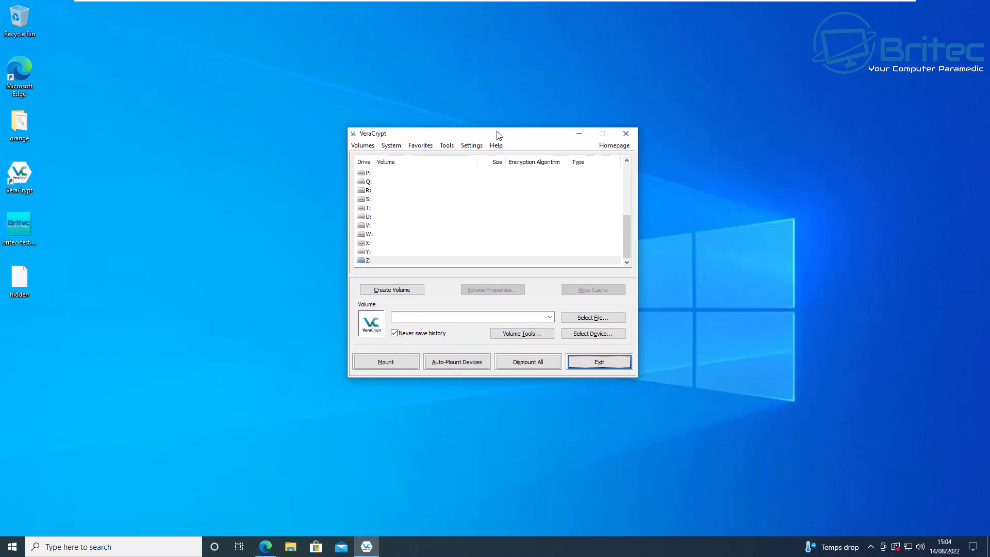
pyautogui.click(384, 365)
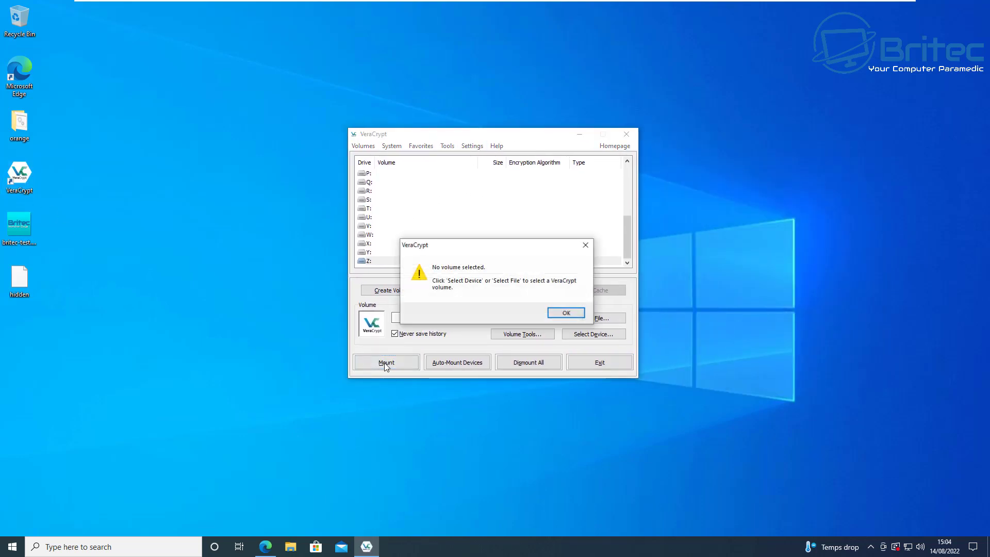
pyautogui.click(566, 313)
# Step: Select the 'hidden' container file on the Desktop as the volume to mount
pyautogui.click(598, 318)
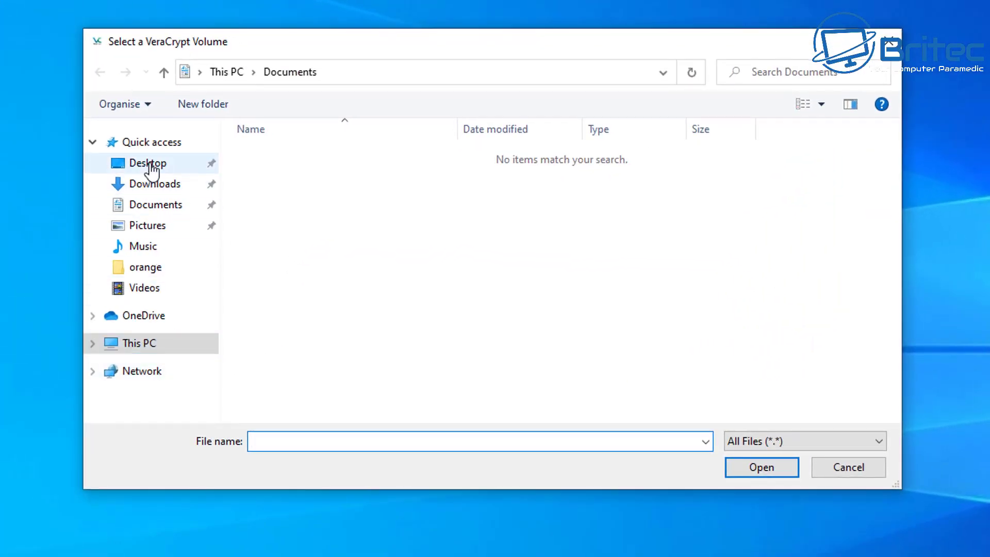
pyautogui.click(150, 165)
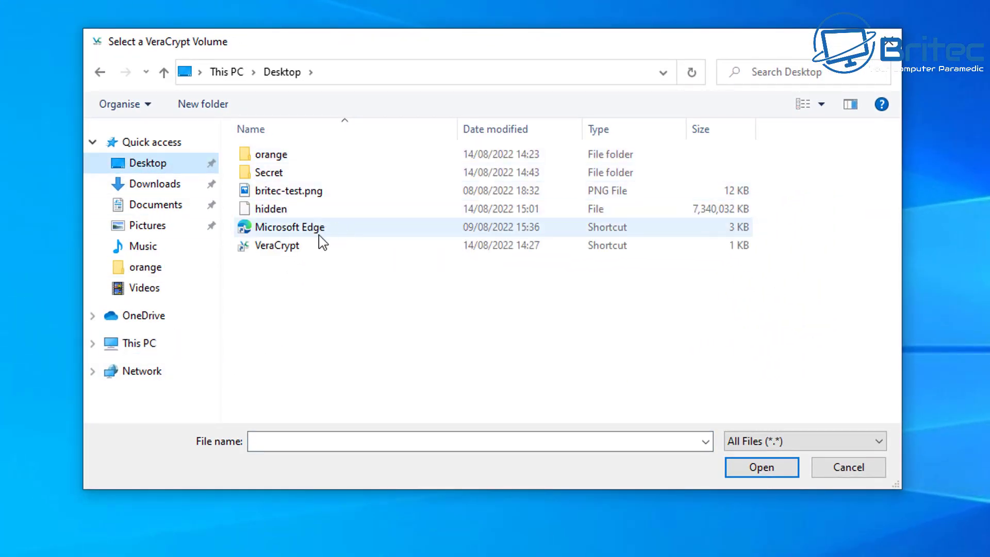
pyautogui.click(279, 210)
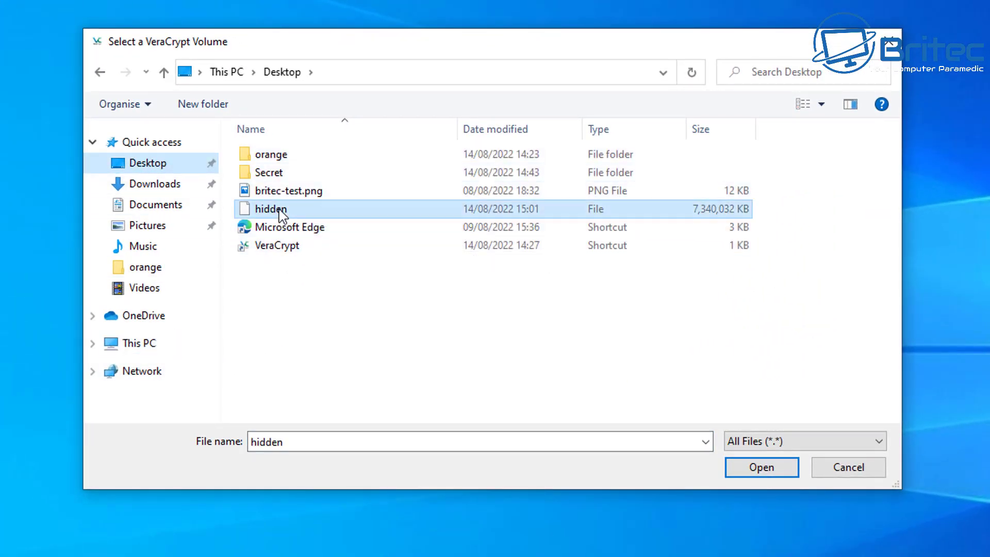
pyautogui.click(762, 468)
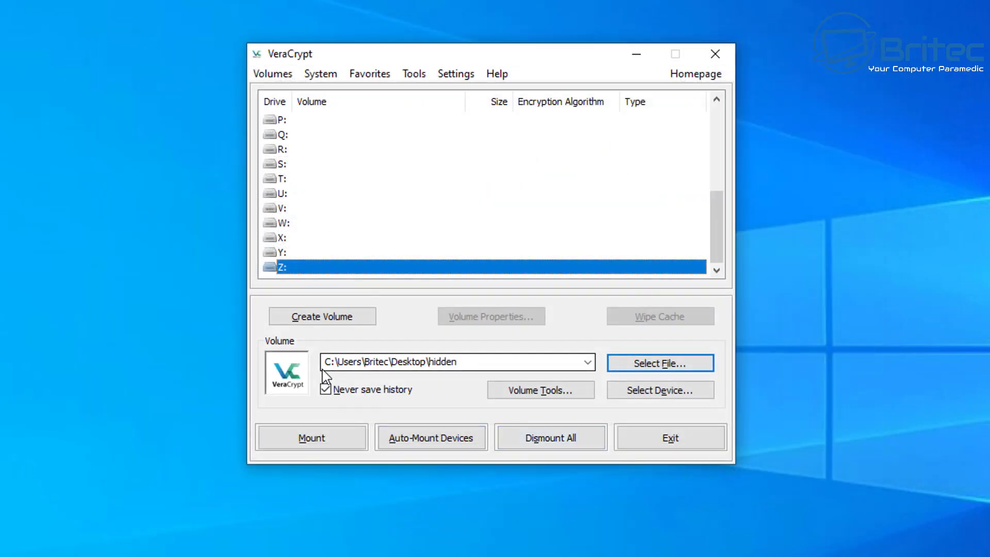
# Step: Try mounting the hidden volume on Z: with only the password, then dismiss the 'Operation failed' error
pyautogui.click(331, 442)
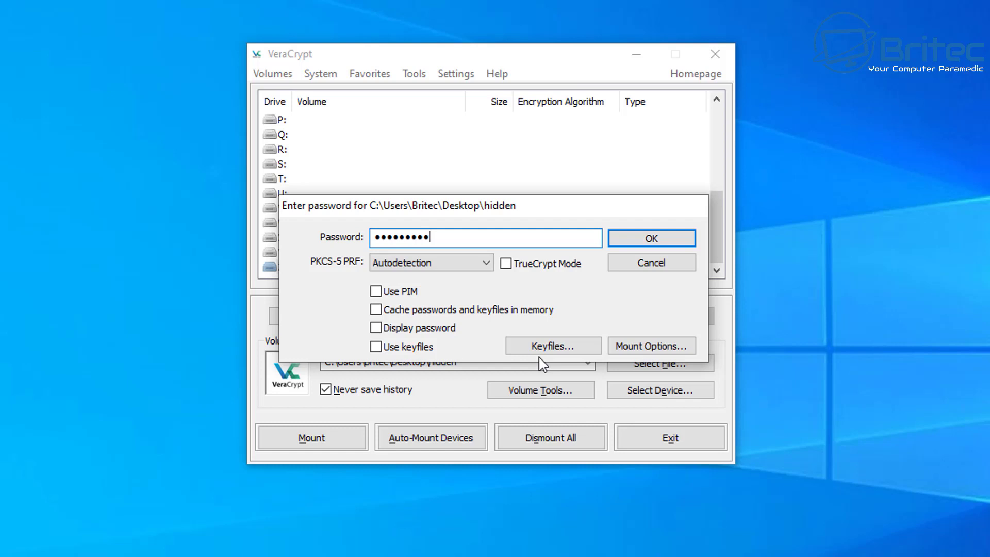
pyautogui.click(669, 245)
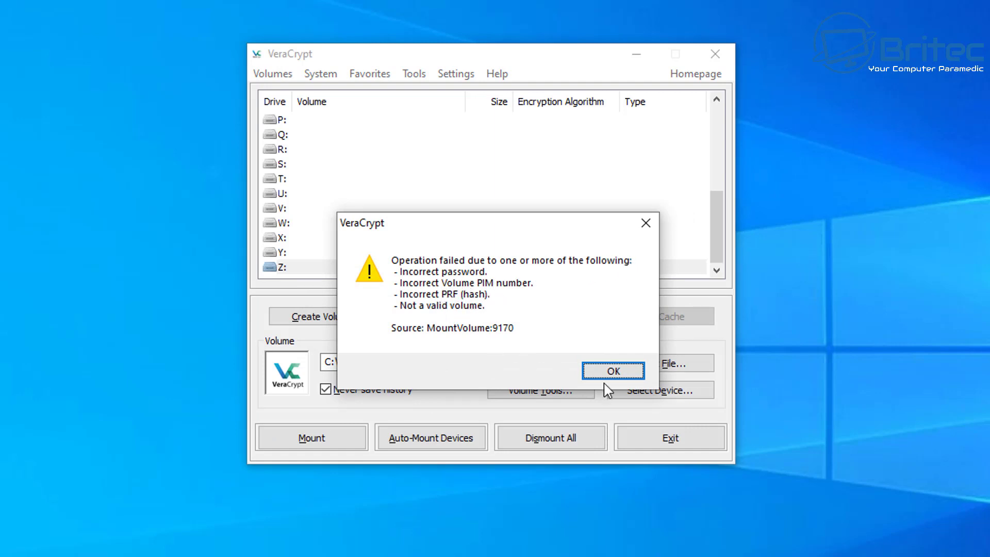
pyautogui.click(612, 371)
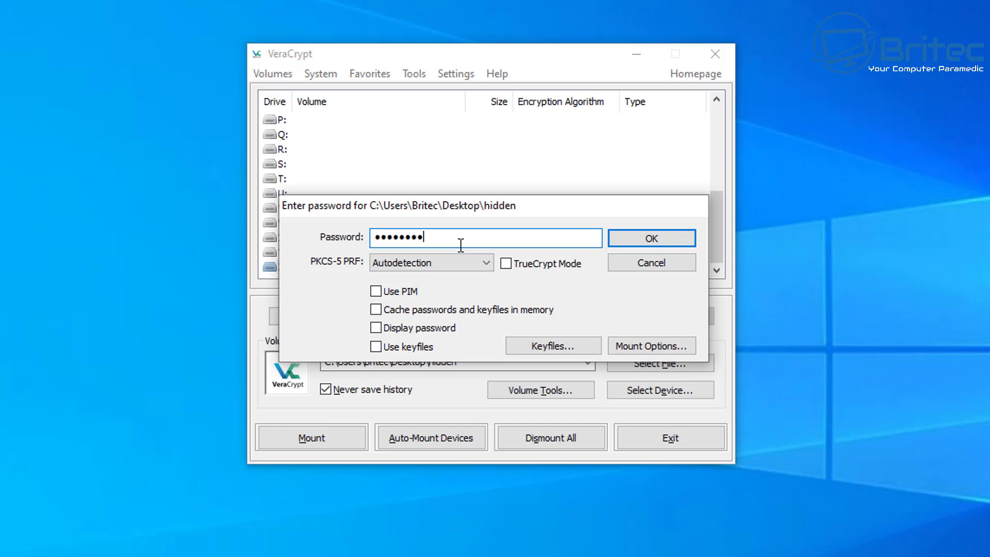
# Step: Enable keyfiles, add Desktop\britec-test.png, and mount the hidden volume on Z: with the password
pyautogui.click(376, 346)
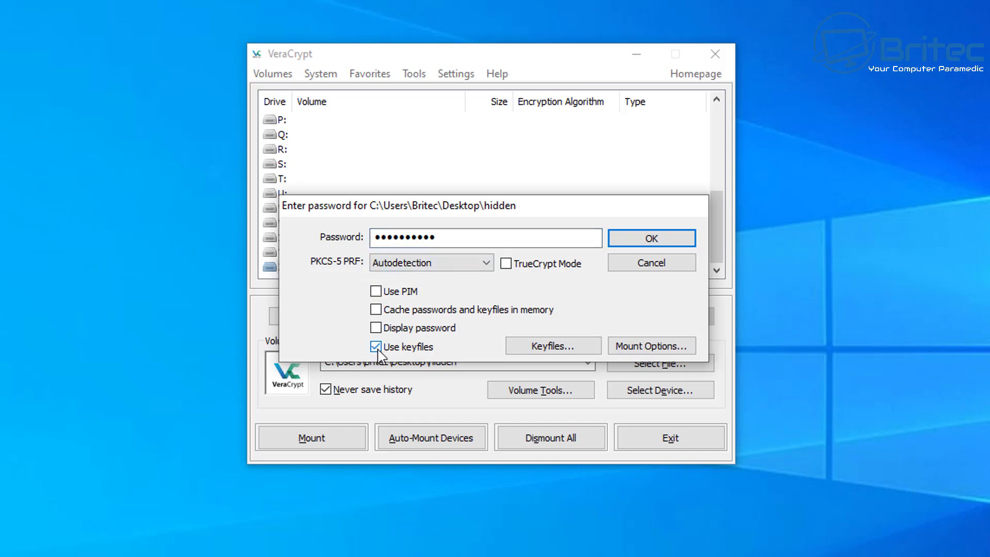
pyautogui.click(547, 347)
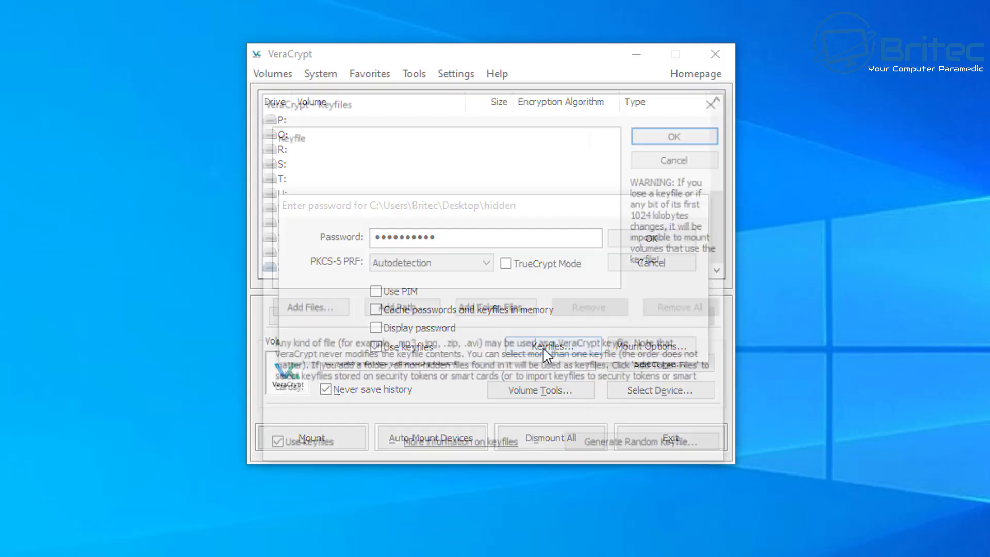
pyautogui.click(315, 309)
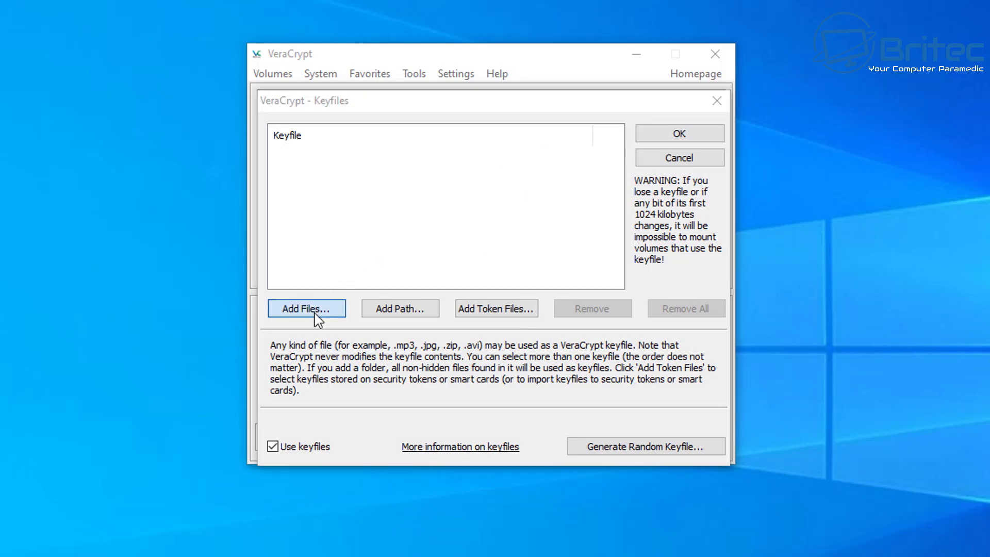
pyautogui.moveTo(575, 126); pyautogui.dragTo(391, 49)
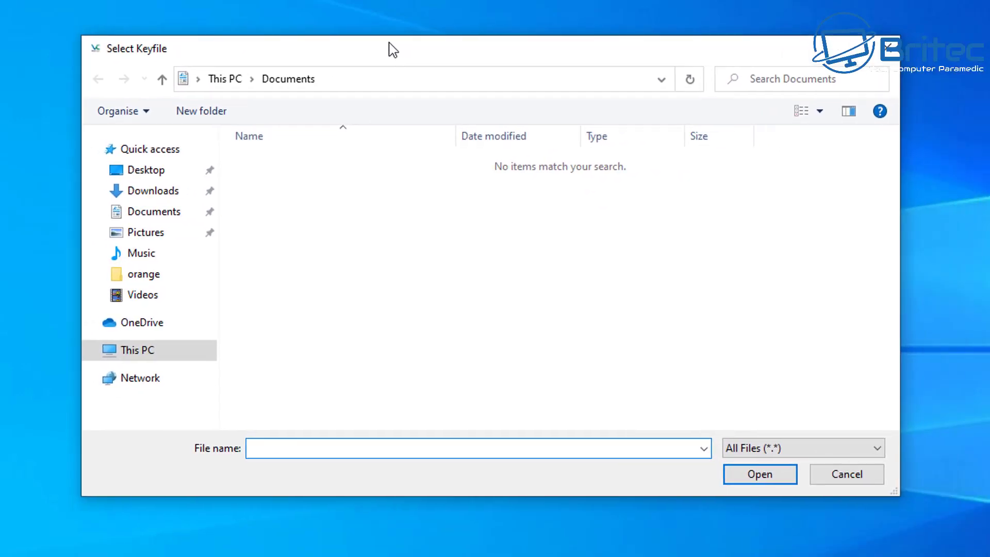
pyautogui.click(176, 172)
pyautogui.click(294, 199)
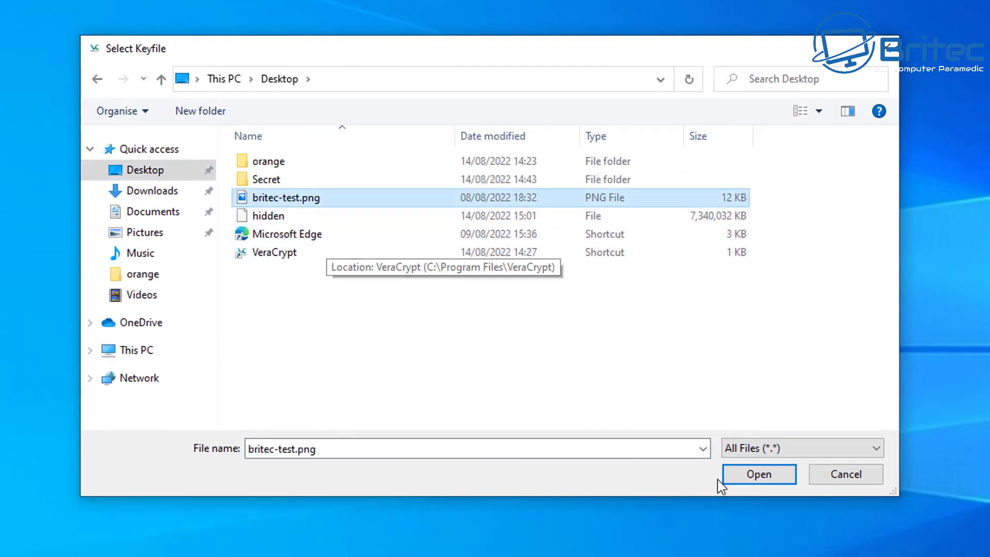
pyautogui.click(758, 474)
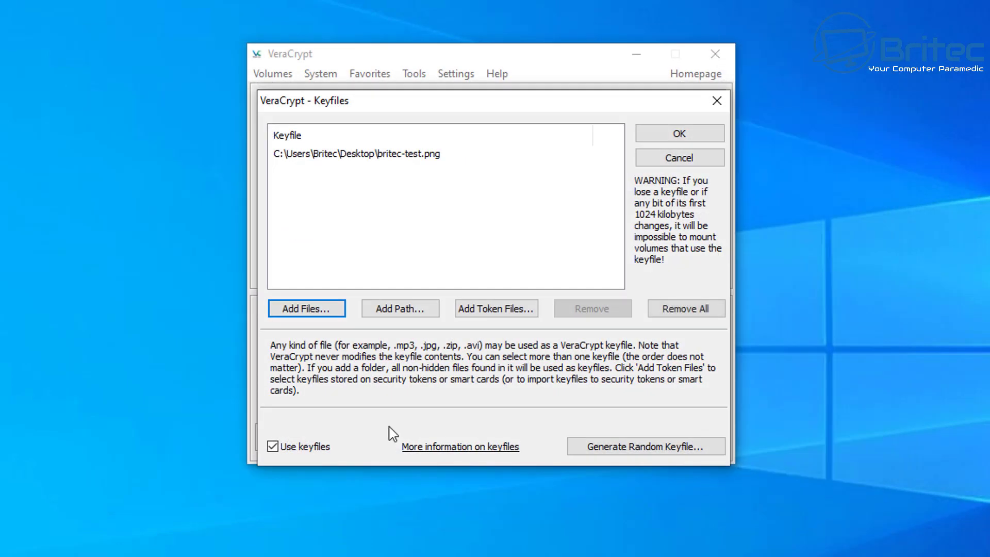
pyautogui.click(679, 133)
pyautogui.click(635, 237)
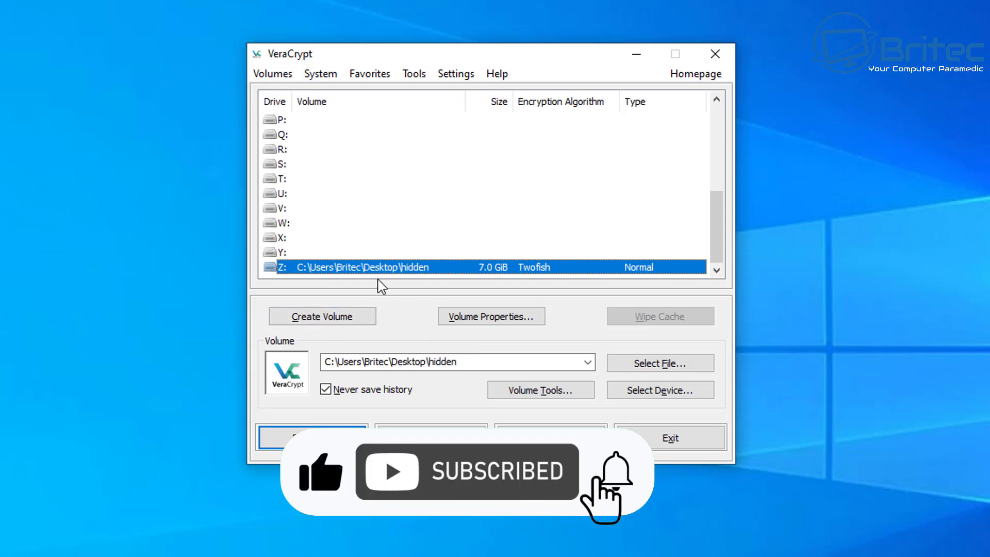
pyautogui.press('super+e')
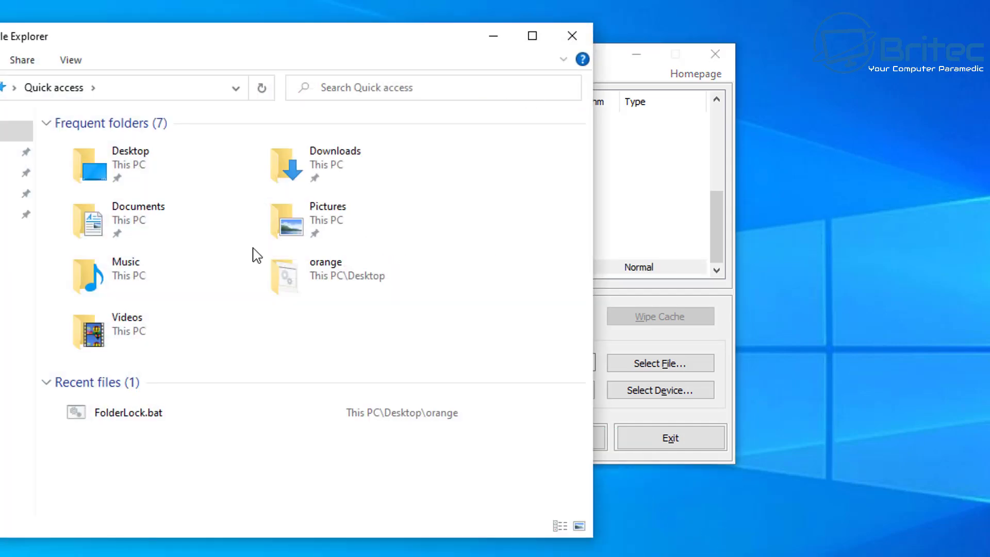
pyautogui.moveTo(223, 53); pyautogui.dragTo(491, 42)
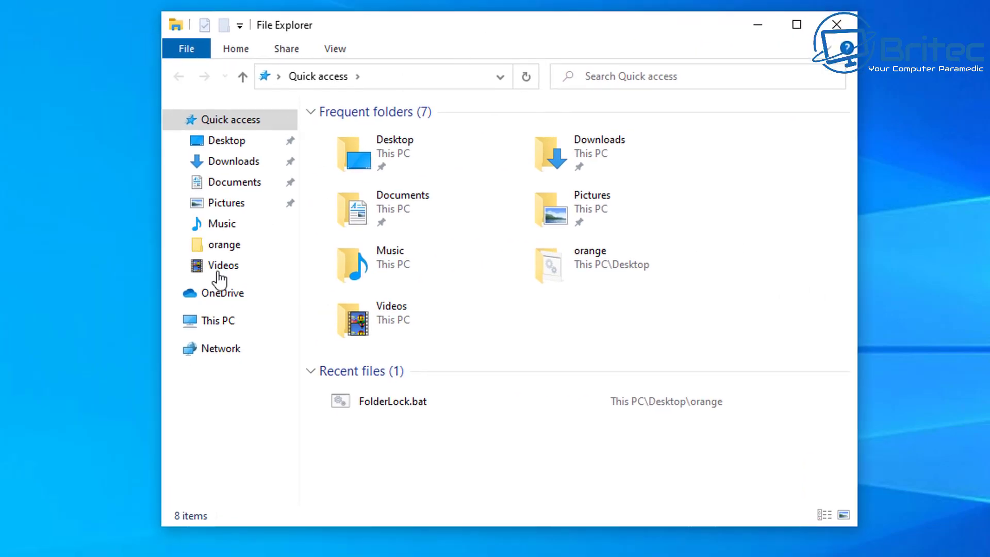
pyautogui.click(219, 322)
pyautogui.doubleClick(461, 414)
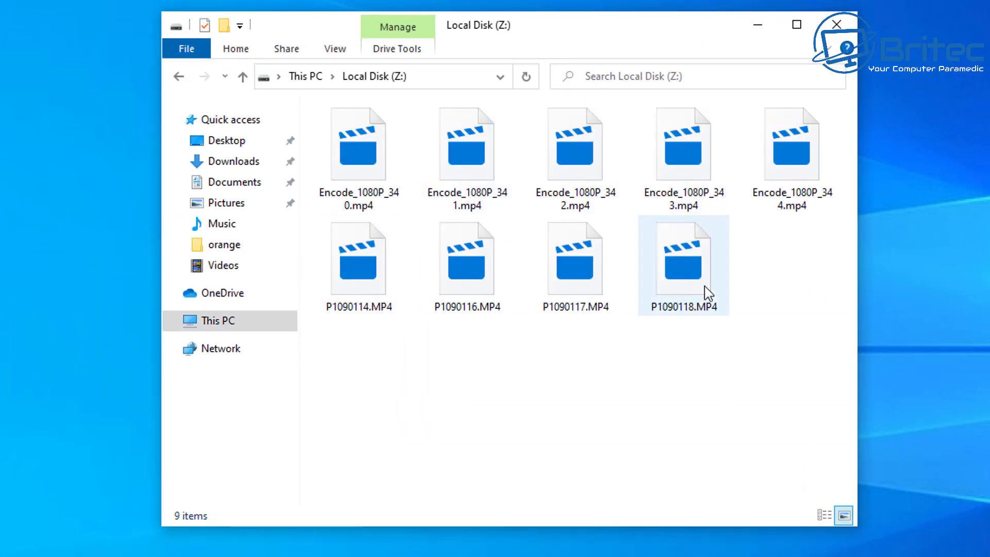
pyautogui.click(836, 24)
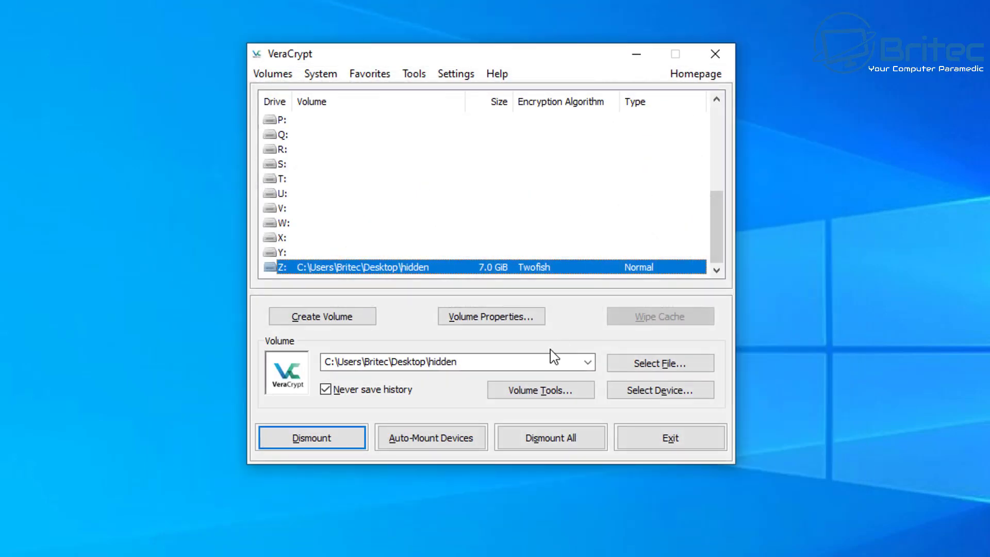
# Step: Dismount the hidden volume from Z: and exit VeraCrypt
pyautogui.click(316, 444)
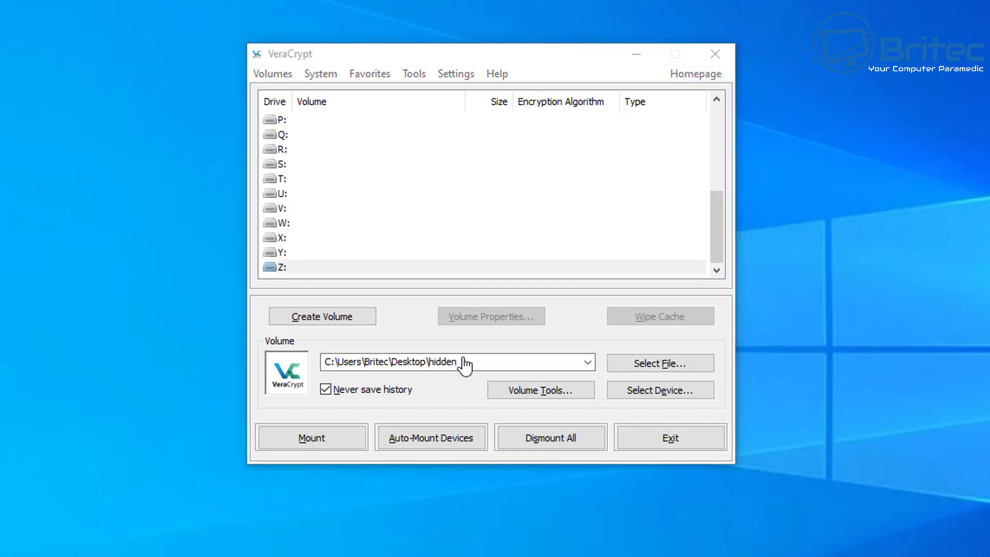
pyautogui.click(720, 56)
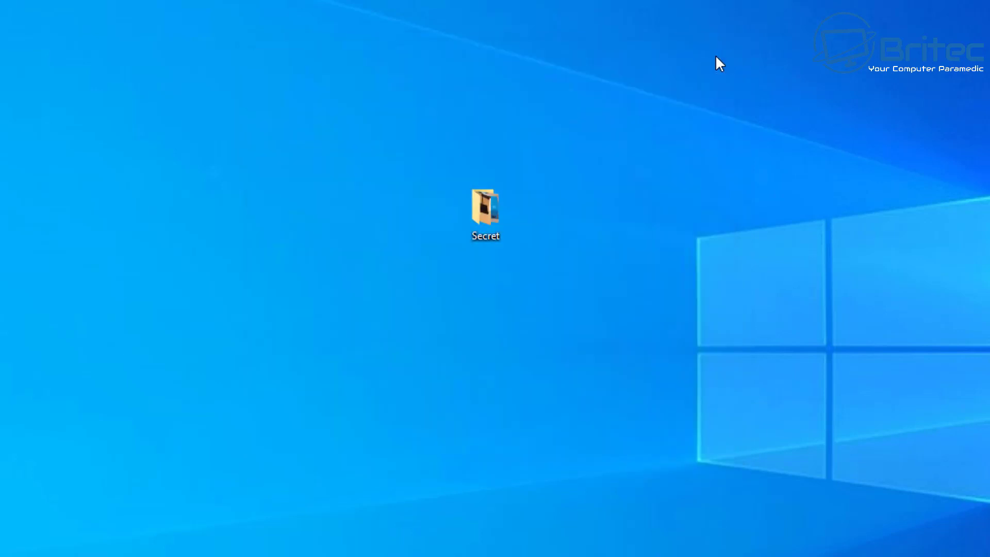